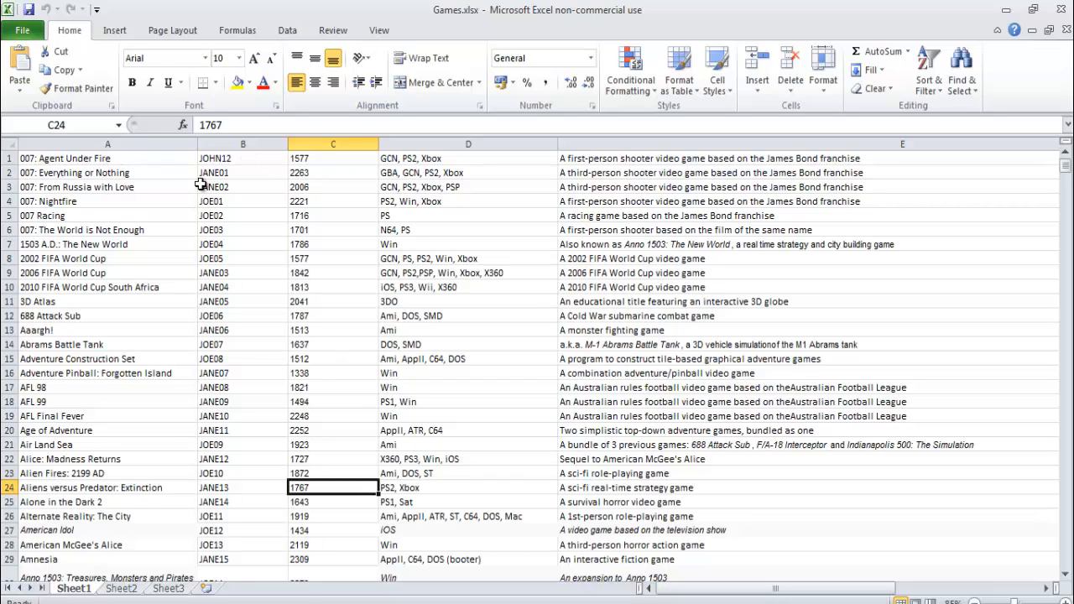
Point out the first score 1577 and player ID JOHN12 in Games, then open the GameUsers workbook
click(304, 160)
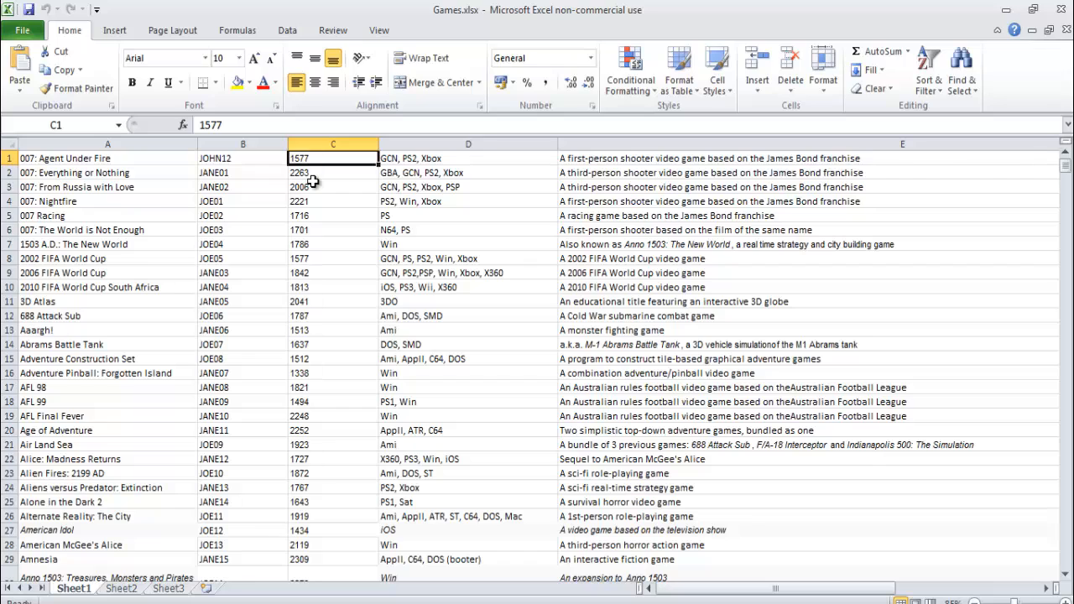
click(238, 161)
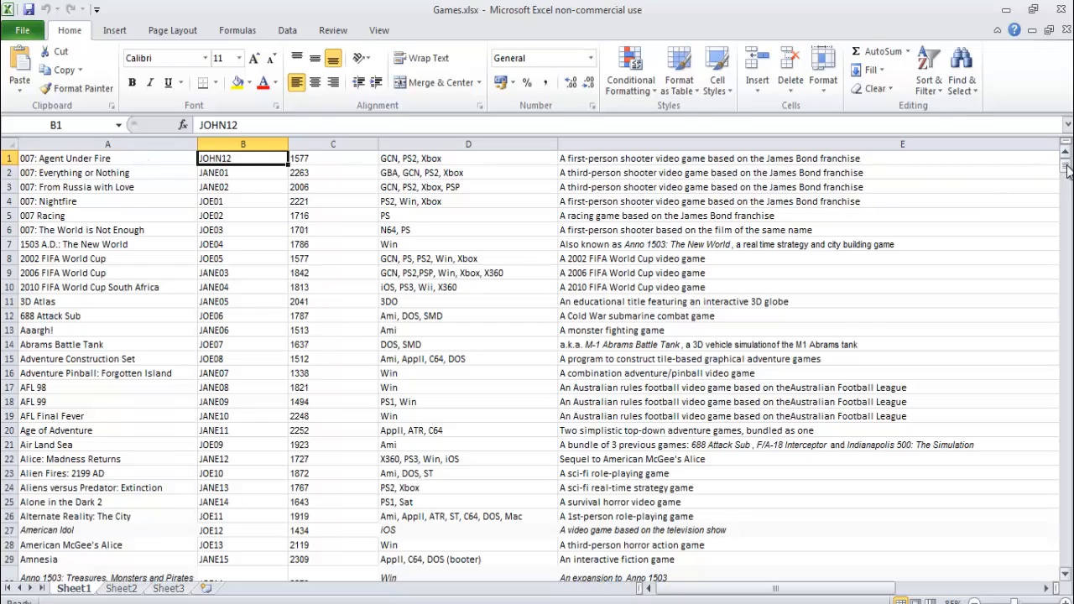
drag(1065, 168, 1066, 585)
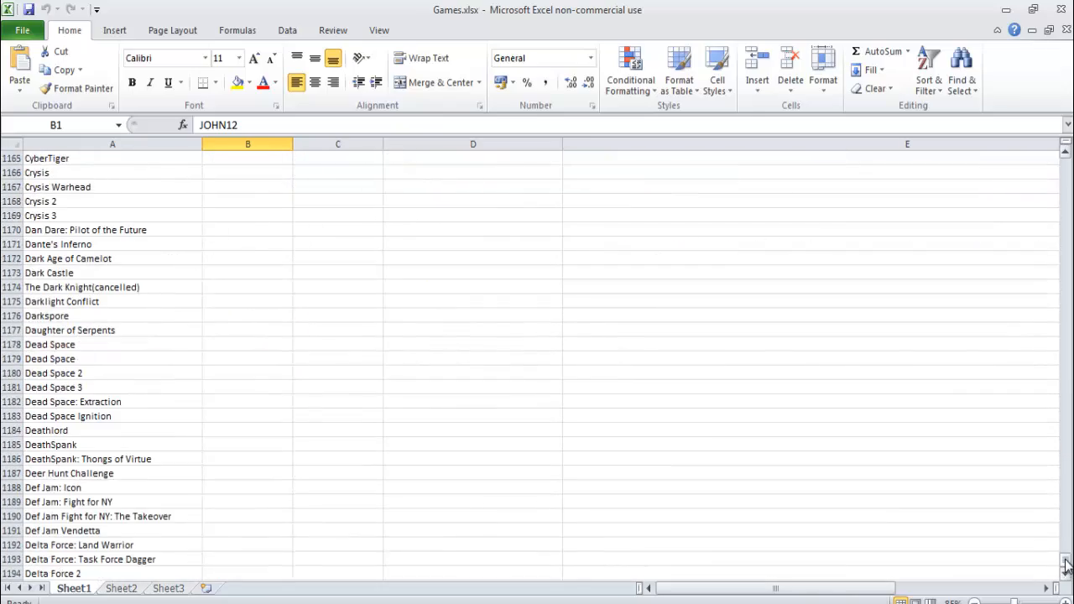
mouse_move(1065, 566)
mouse_down()
mouse_move(1065, 579)
mouse_move(1047, 227)
mouse_move(1055, 170)
mouse_up()
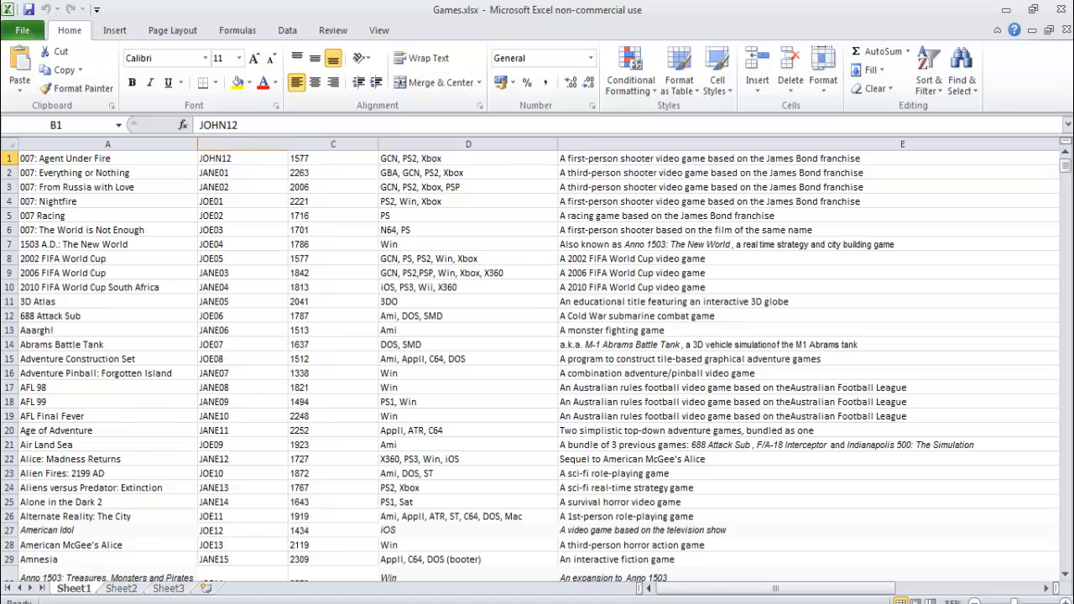
key(alt+Tab)
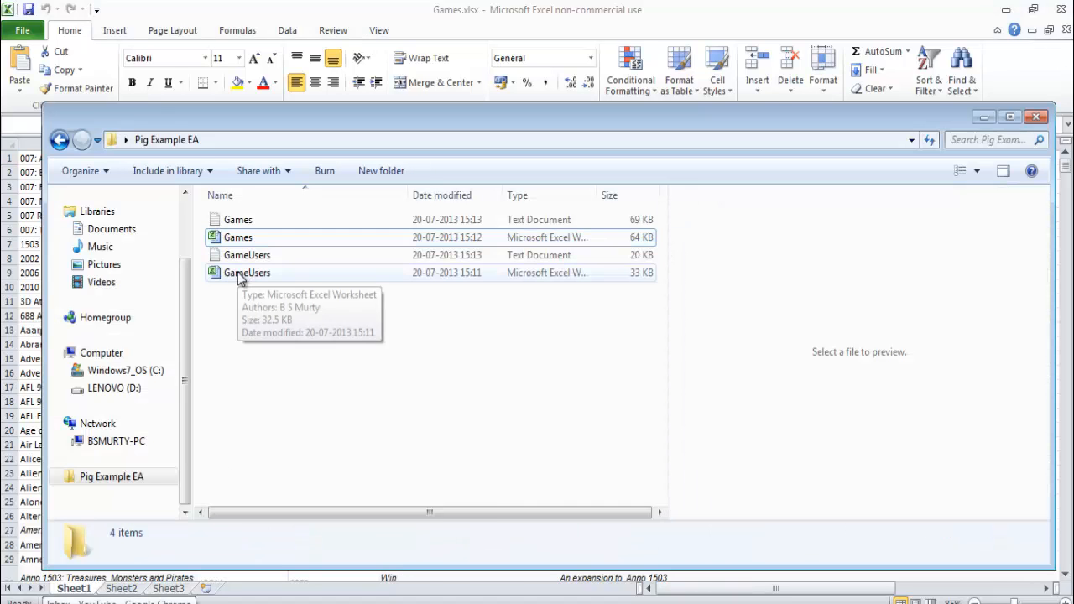
double_click(237, 273)
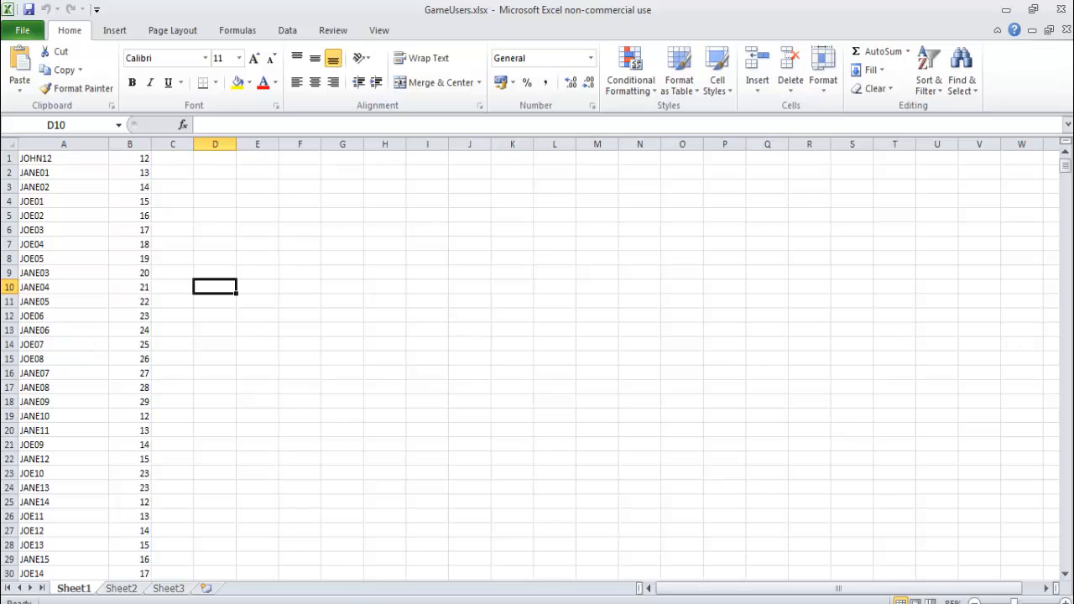
Switch back to the Games workbook from the taskbar Excel list
click(315, 603)
click(288, 565)
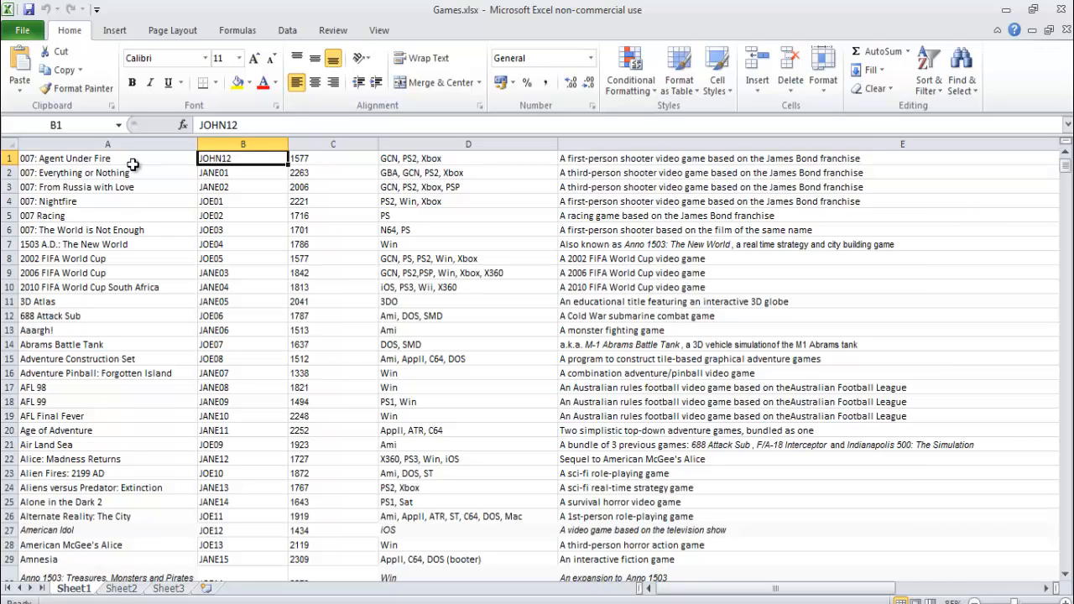
Start Save As, look at the available save file types, and cancel without saving
click(23, 32)
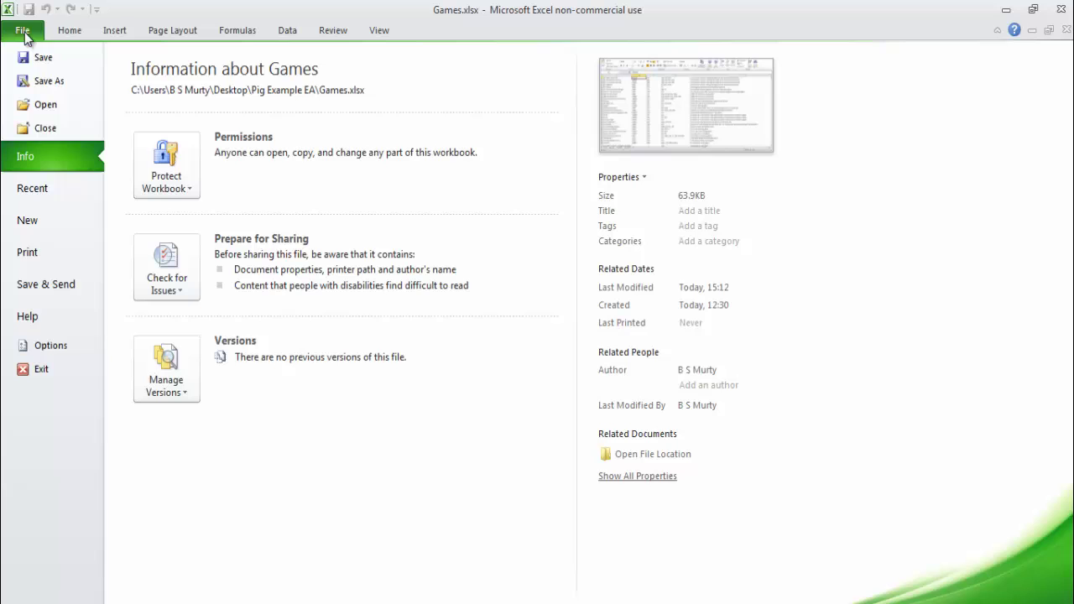
click(49, 81)
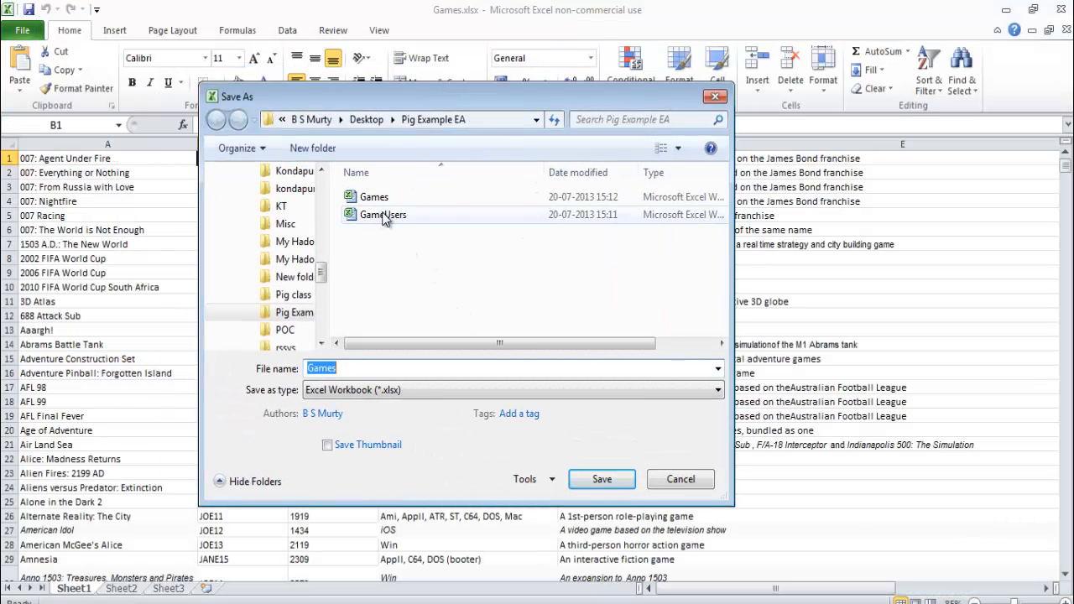
click(461, 385)
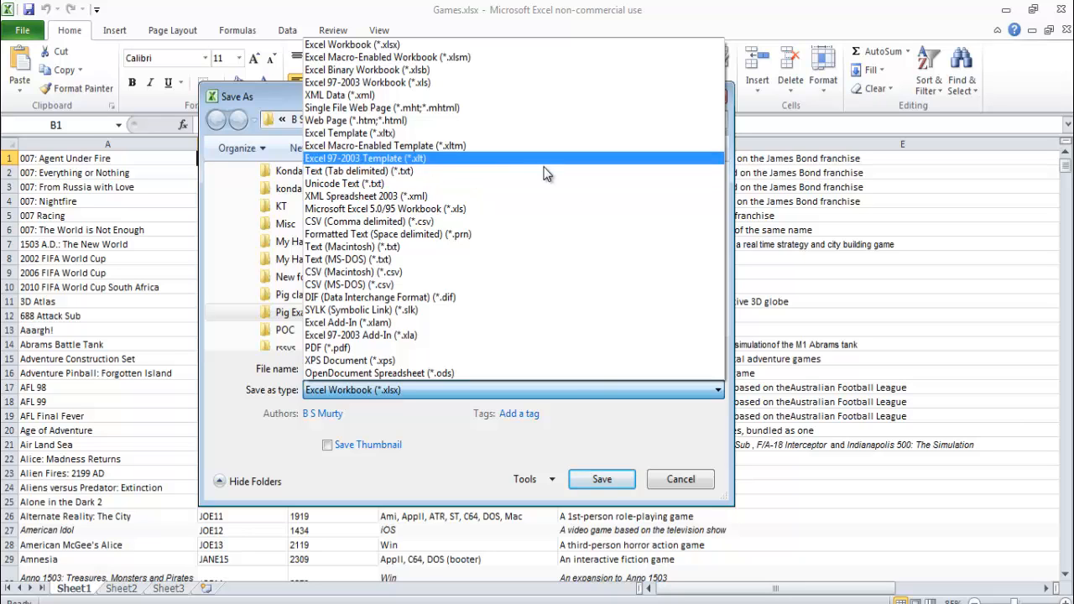
click(646, 453)
click(679, 479)
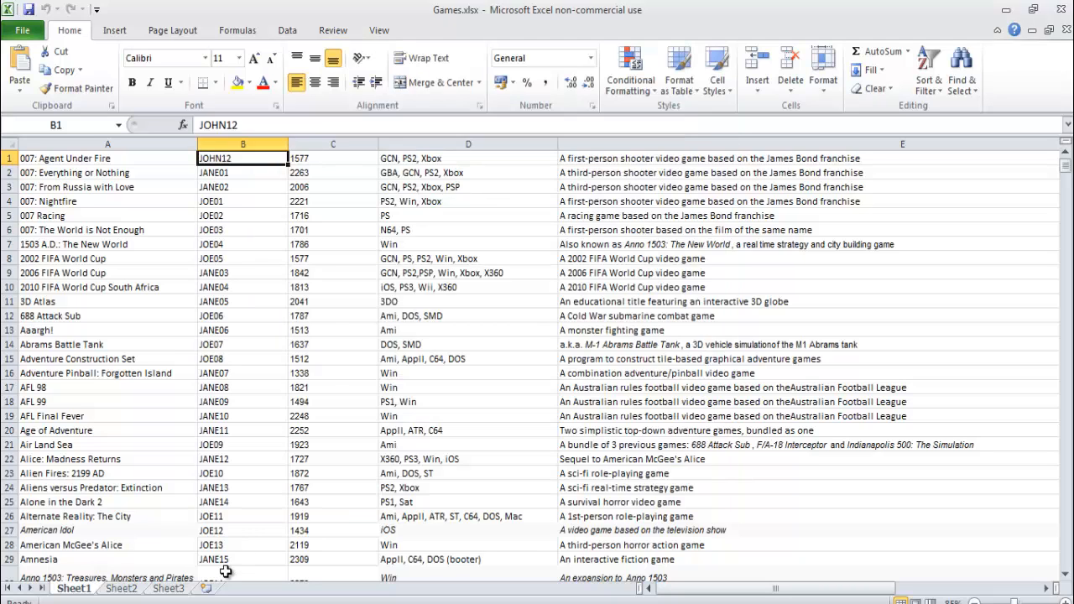
Bring up the Pig Example EA folder listing the Games and GameUsers files
click(126, 597)
click(296, 340)
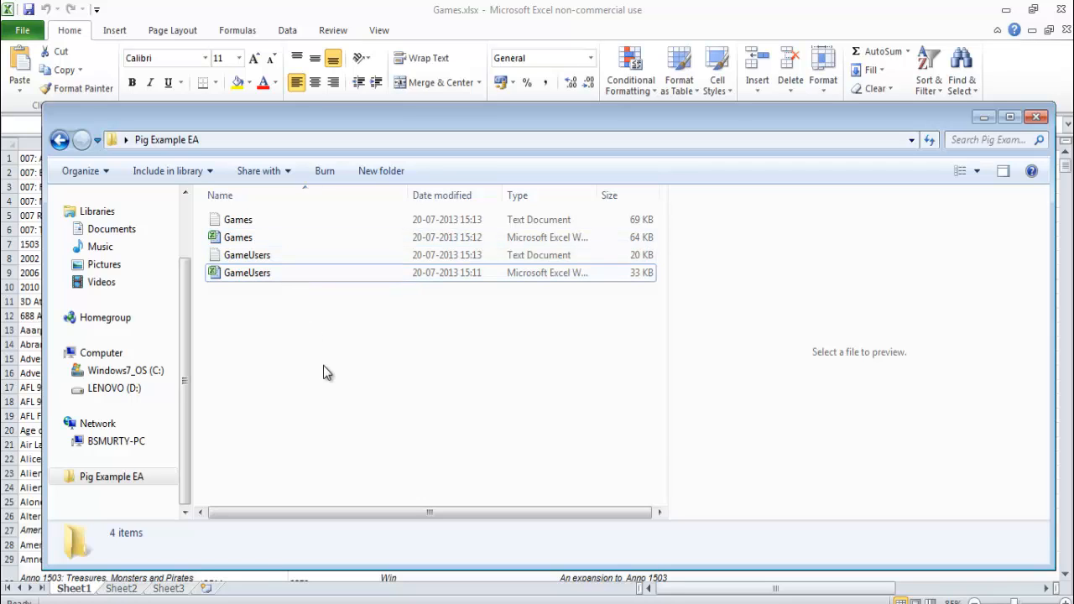
Switch to the CDH3 VM, move its terminal aside and shrink the VMware window to the right
click(201, 599)
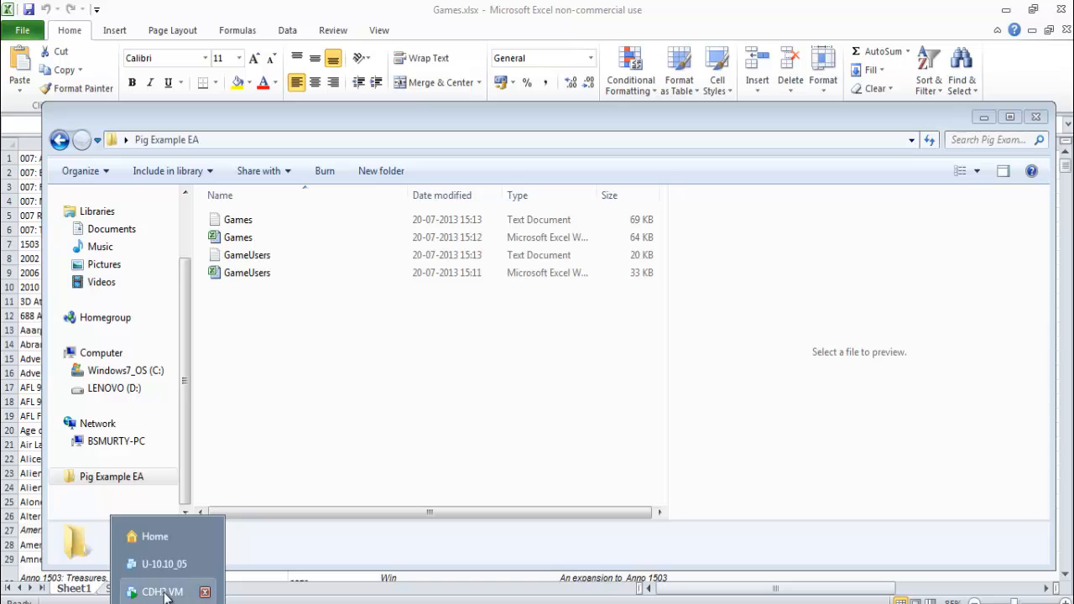
click(162, 591)
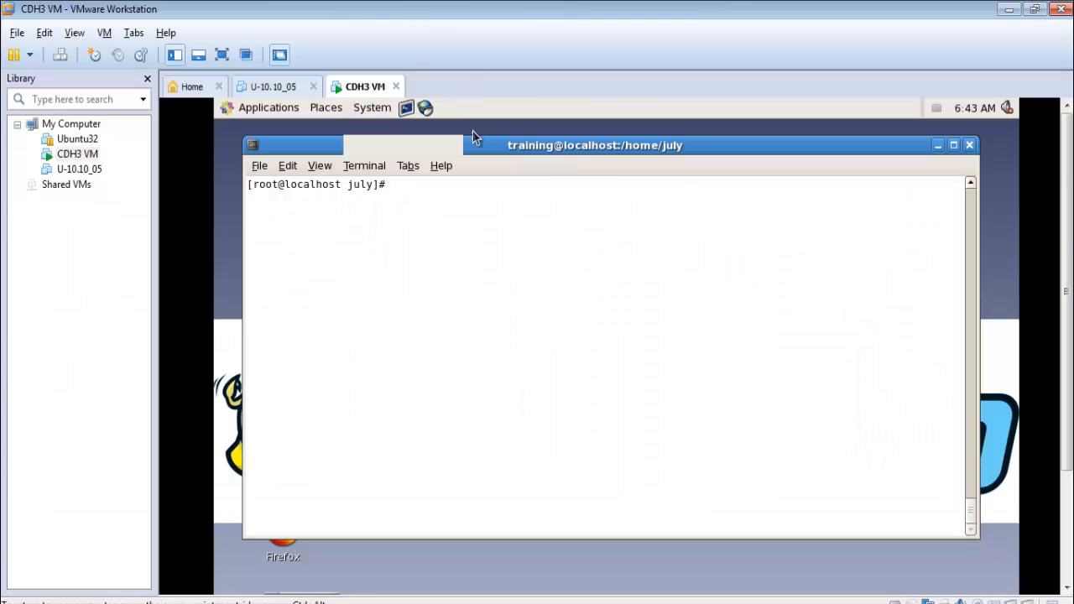
drag(472, 143, 811, 191)
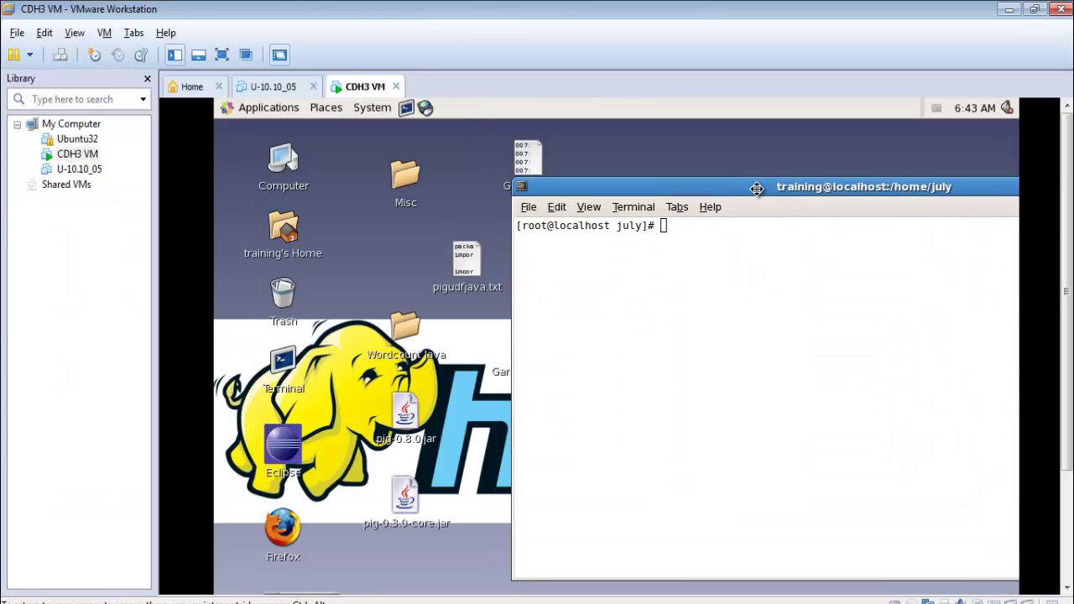
double_click(495, 9)
drag(503, 46, 585, 42)
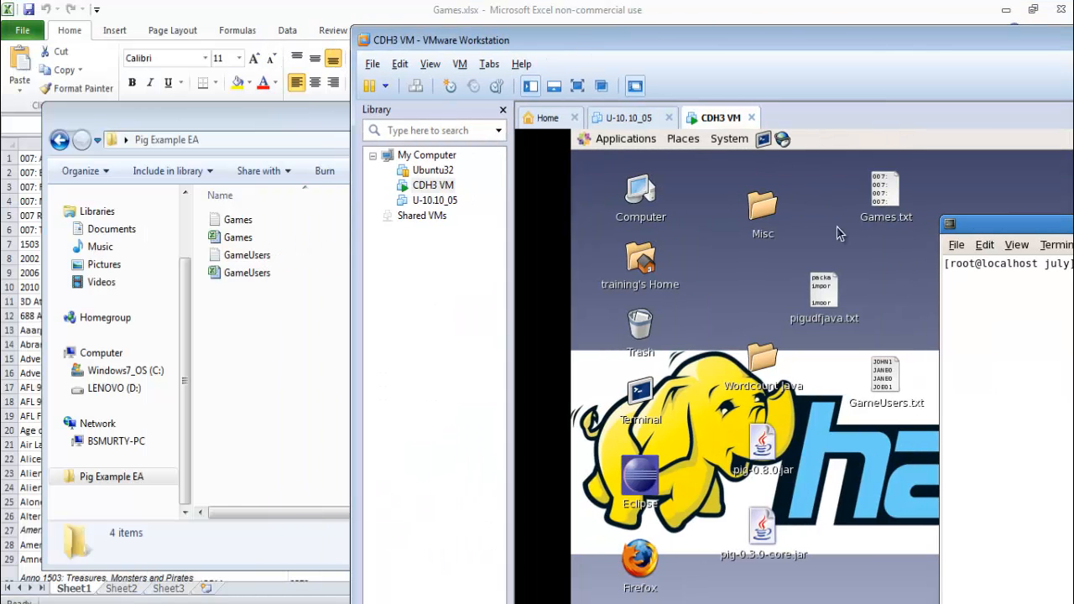
Bring the folder window forward and drag the Games text file onto the VM desktop
click(246, 293)
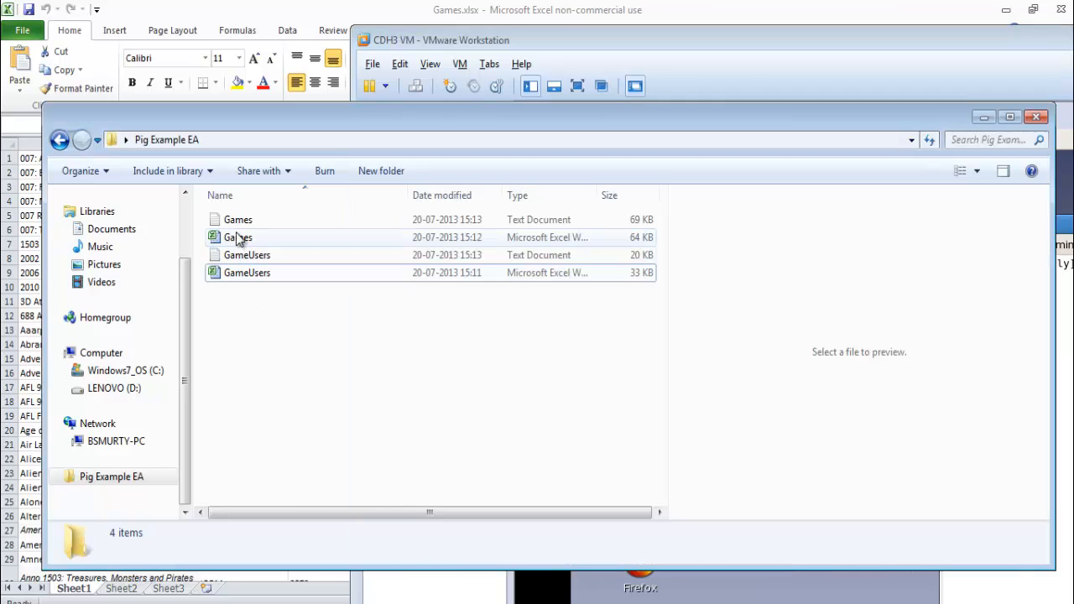
drag(596, 124, 539, 348)
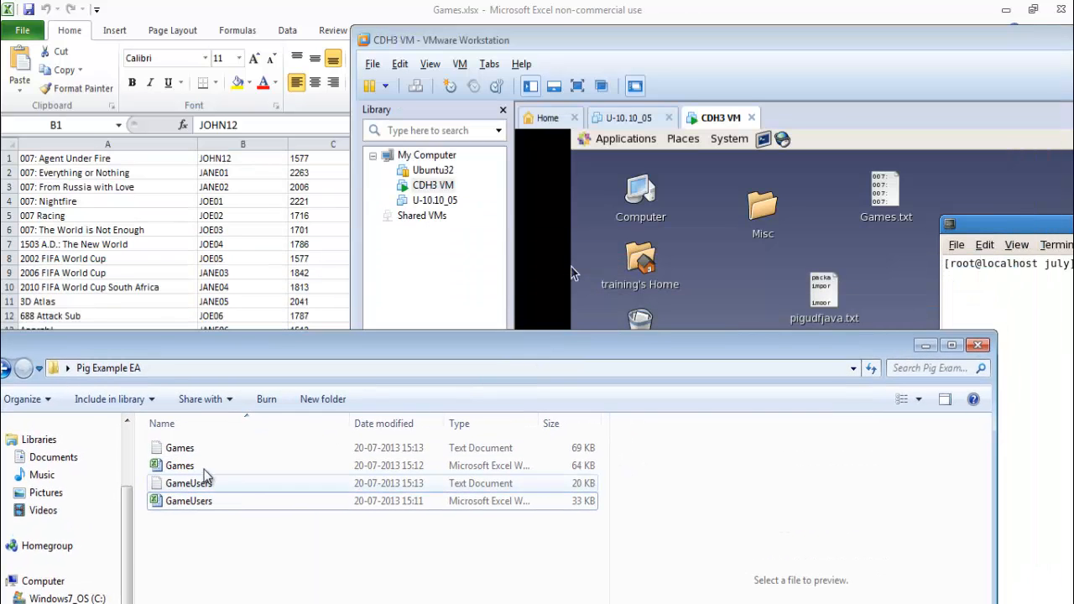
drag(170, 447, 739, 294)
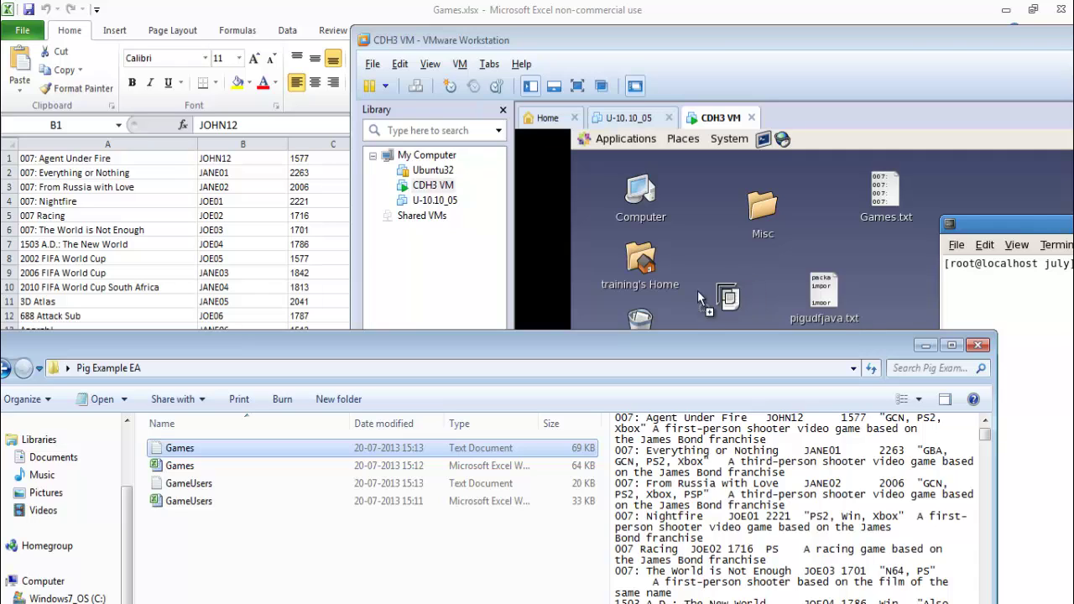
Maximize VMware, place GameUsers.txt beside Games.txt on the desktop and position the terminal
double_click(827, 41)
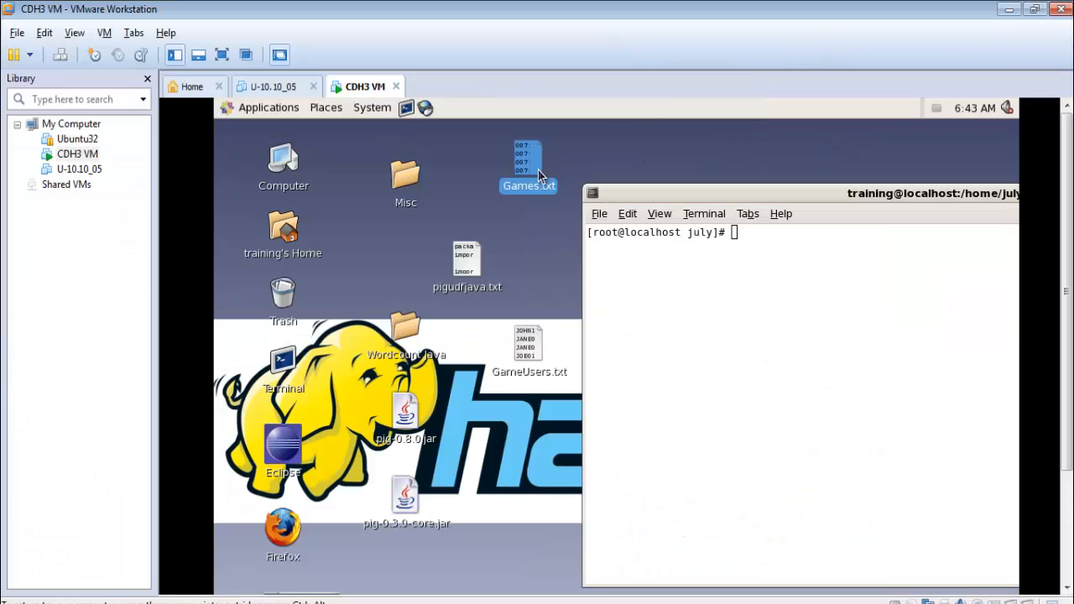
drag(541, 350, 542, 237)
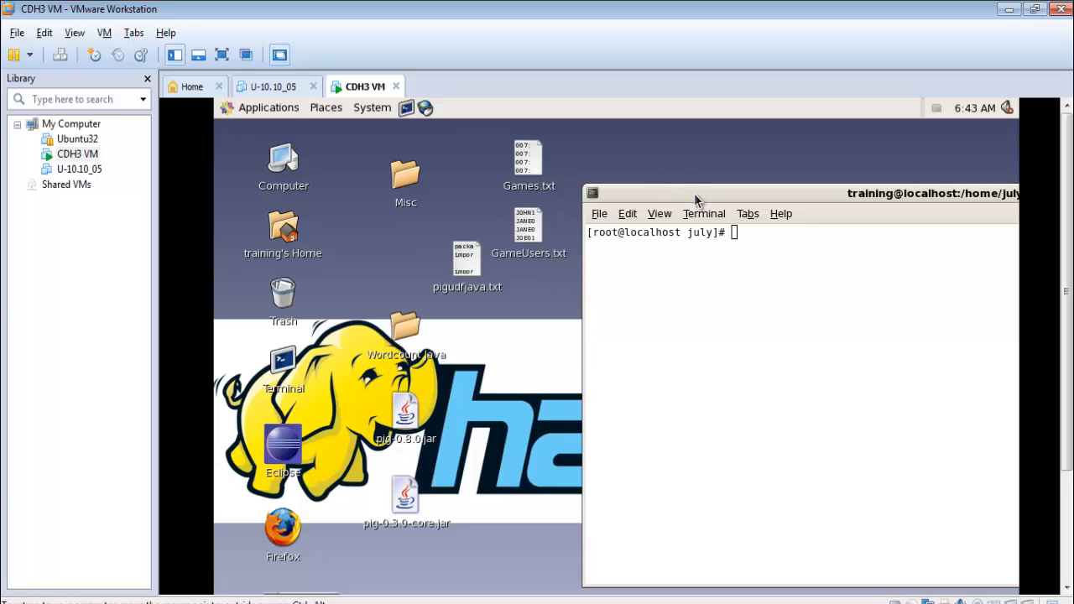
drag(697, 199, 401, 214)
mouse_move(493, 209)
mouse_down()
mouse_move(484, 194)
mouse_move(681, 196)
mouse_up()
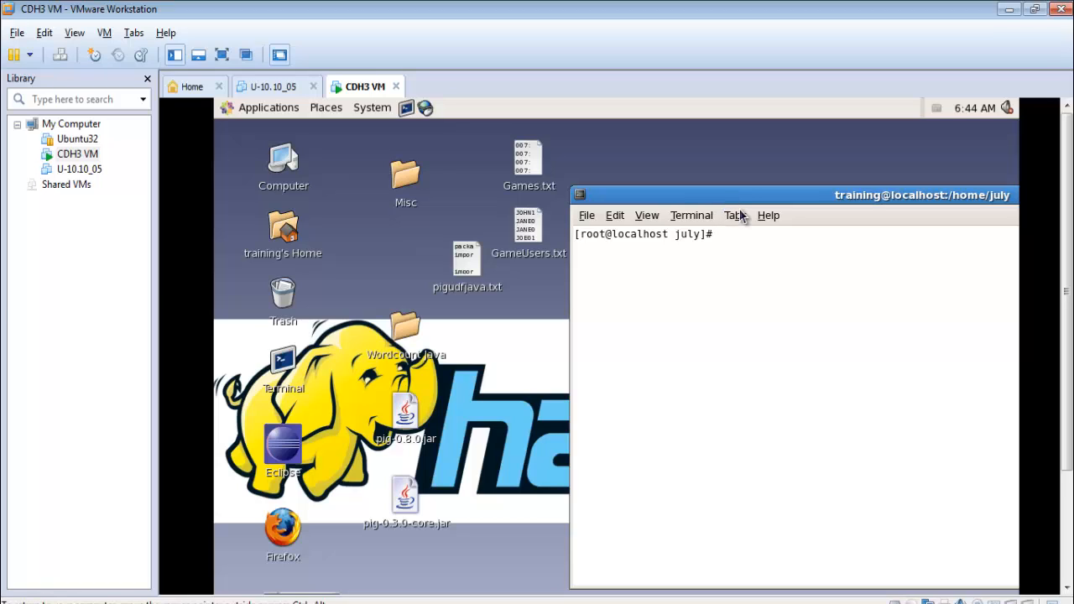
text(cd ..)
Go up to /home with cd .., list the july and training folders, and abandon a cp command
key(Return)
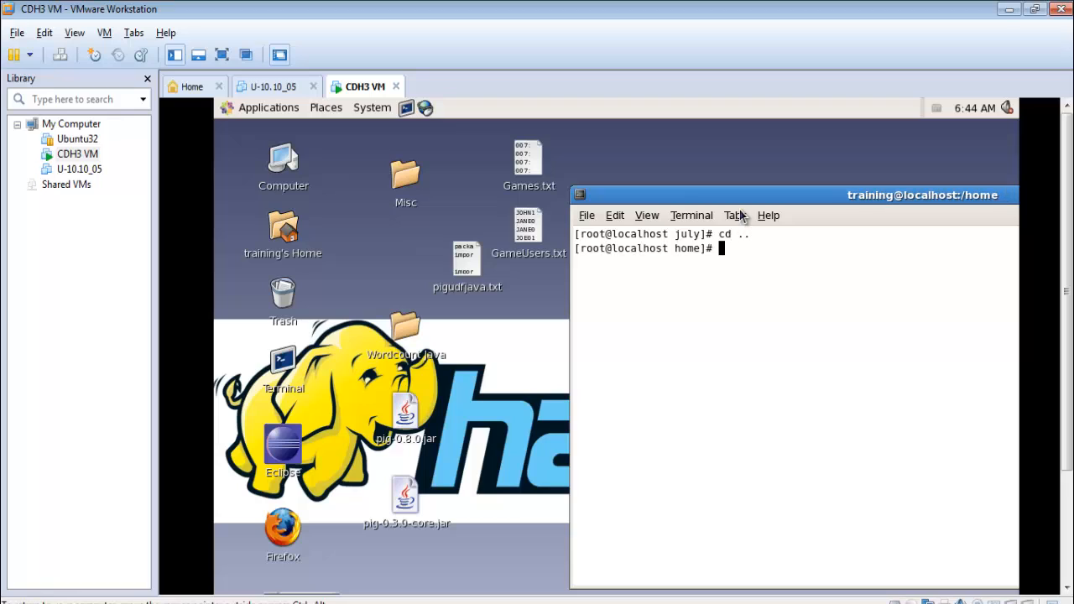
text(ls)
key(Return)
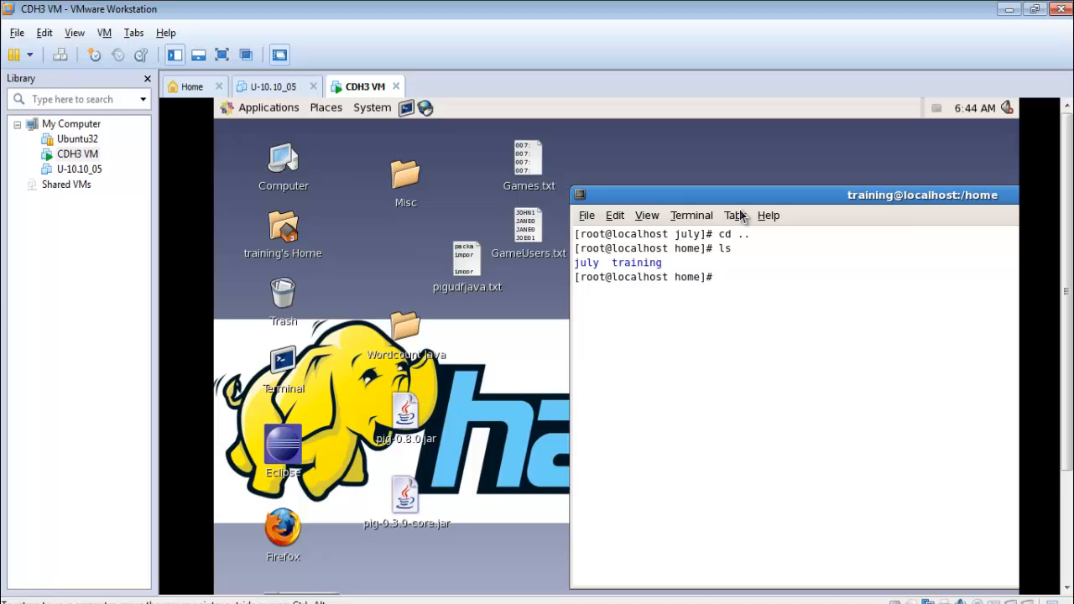
text(cd)
key(BackSpace)
text(p )
text(/home/tra)
key(Tab)
text(Desktop/Game*)
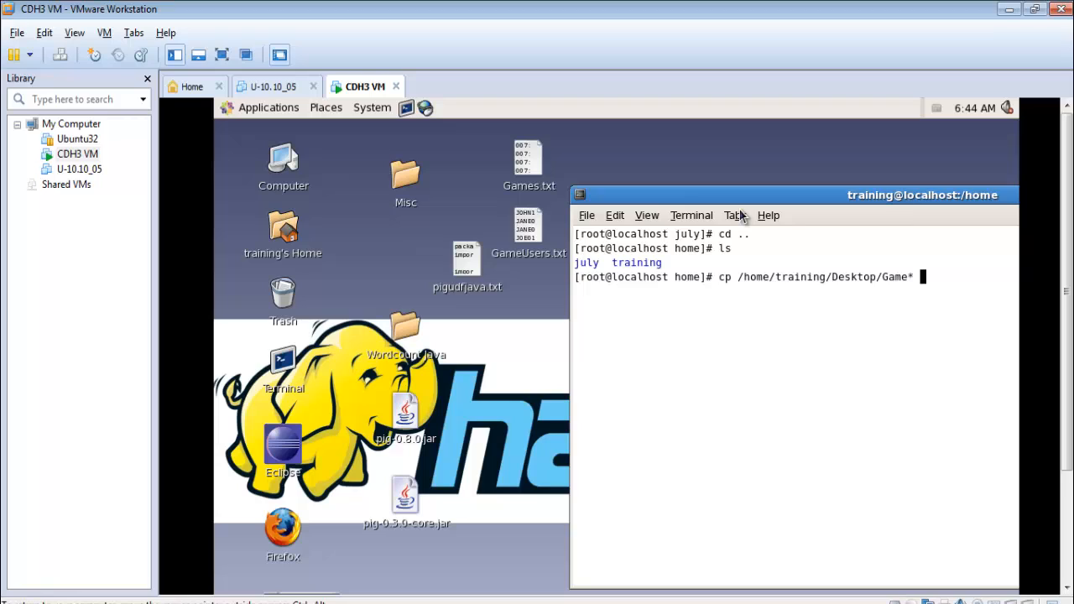
text(.)
key(BackSpace)
key(BackSpace)
key(BackSpace)
key(BackSpace)
key(BackSpace)
key(BackSpace)
key(BackSpace)
key(BackSpace)
key(BackSpace)
drag(771, 201, 447, 164)
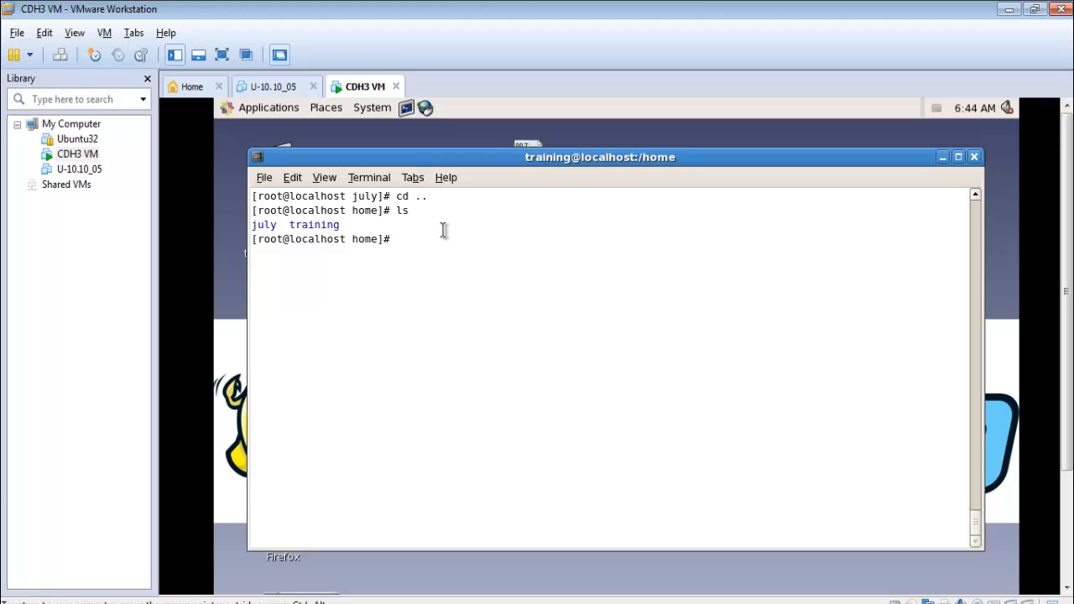
text(cd jul)
Enter /home/july and list Games.txt, GameUsers.txt and high_score.pig, pointing out the script
key(Return)
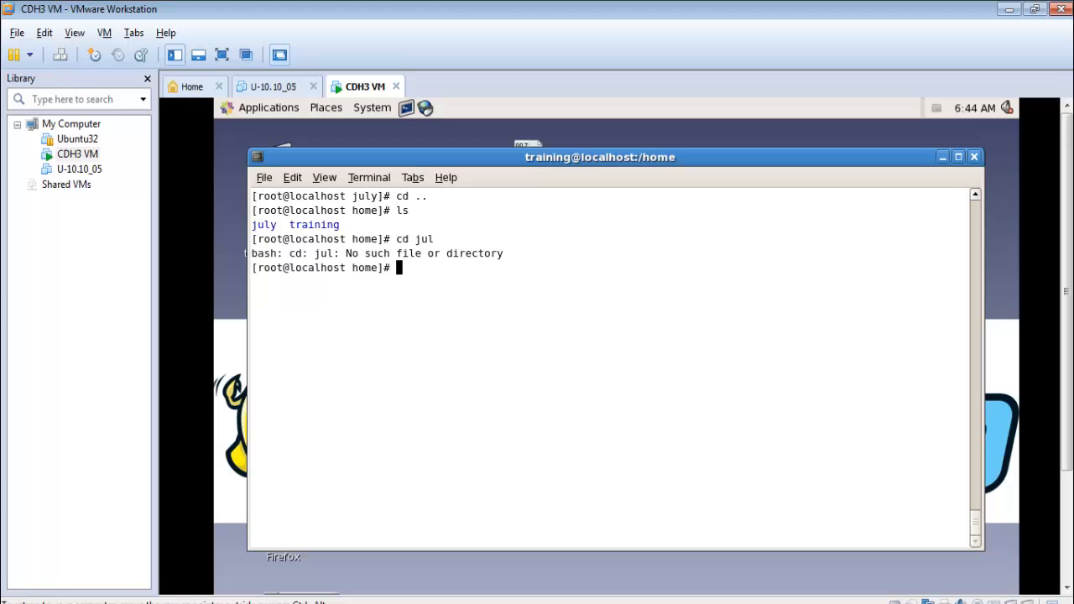
text(cd july)
key(Return)
text(clear)
key(Return)
text(ls)
key(Return)
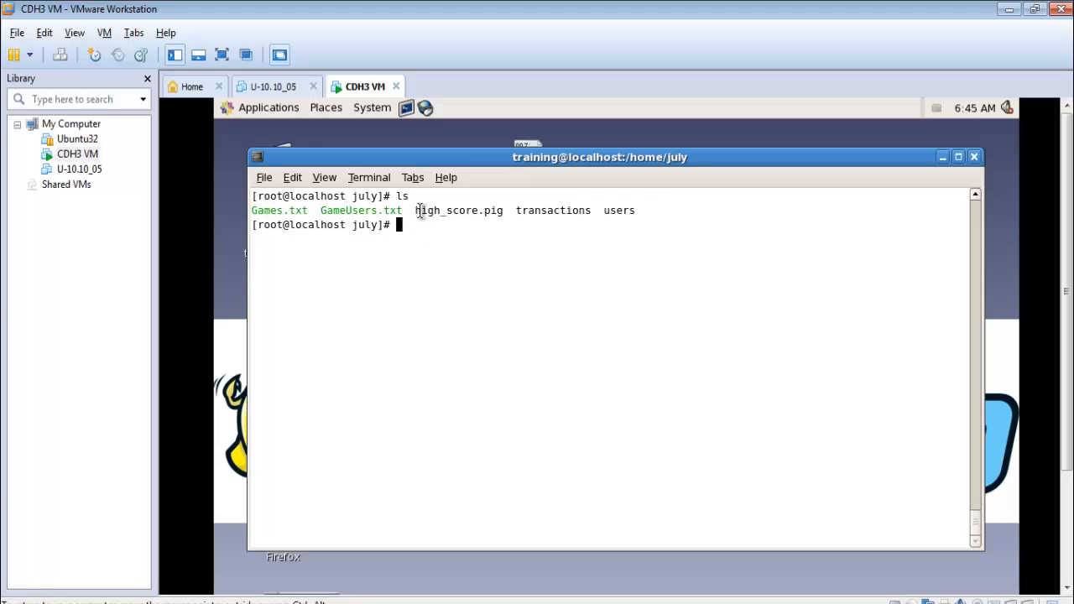
drag(415, 210, 509, 211)
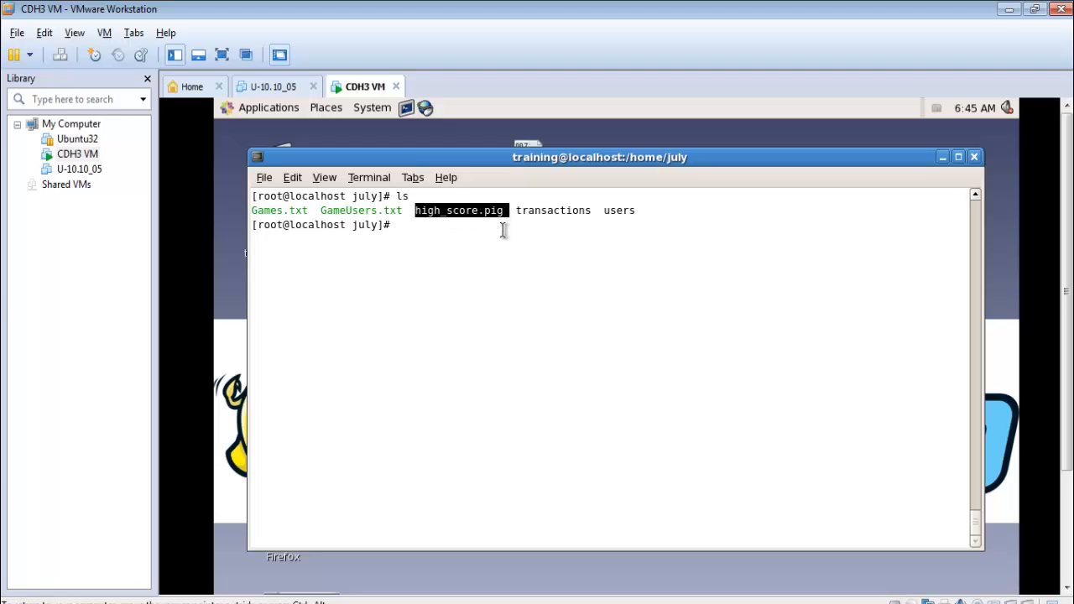
click(504, 231)
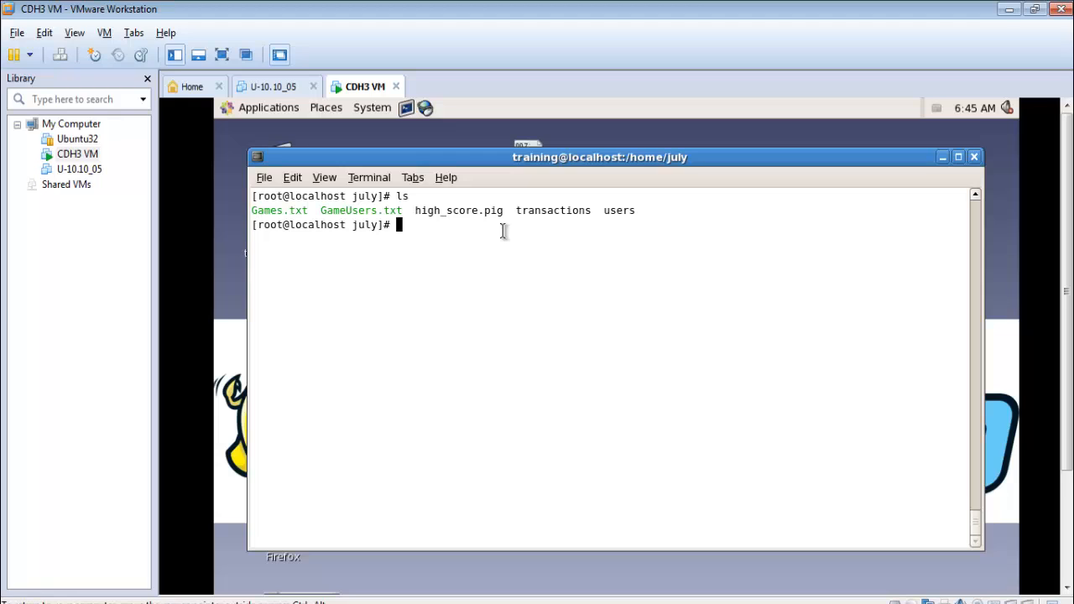
text(nano high_score.pig)
Open high_score.pig in nano and walk through the LOAD of Games.txt with its game, name, score, platform, description schema
key(Return)
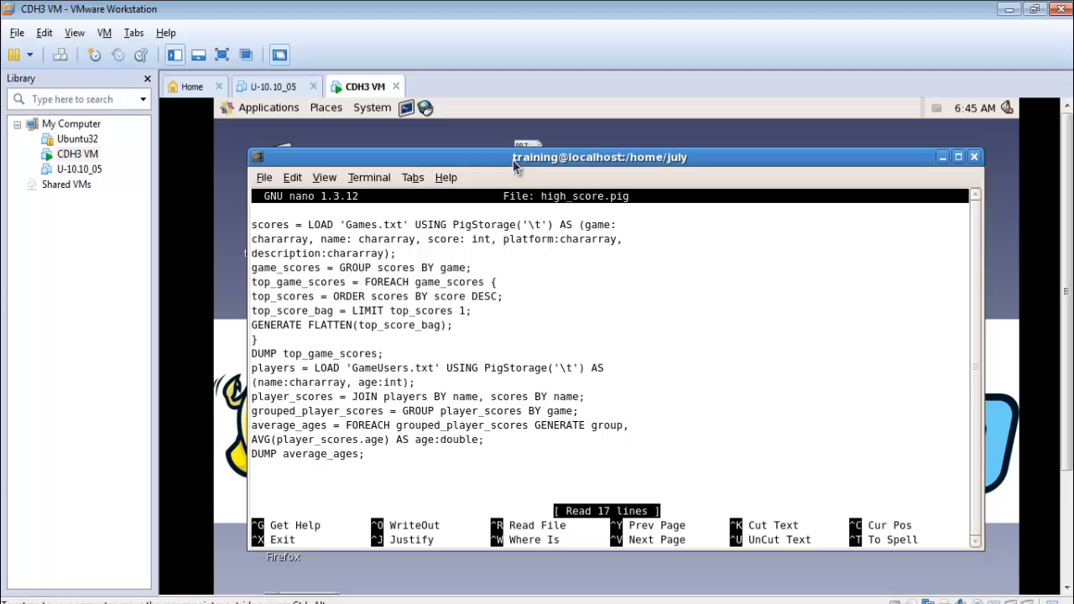
drag(516, 157, 528, 158)
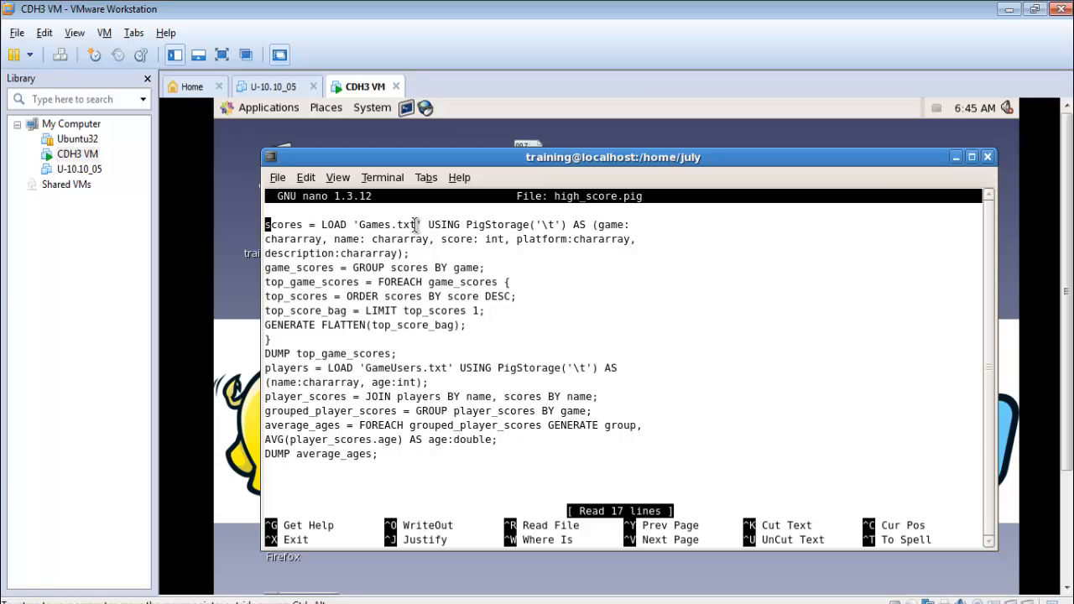
double_click(267, 226)
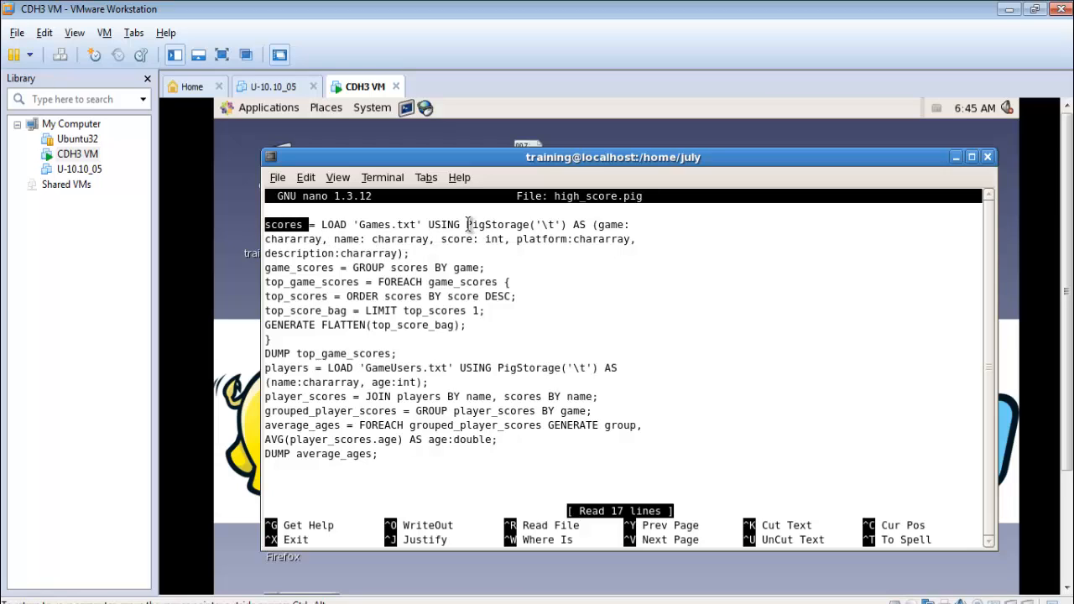
drag(467, 225, 547, 225)
click(559, 225)
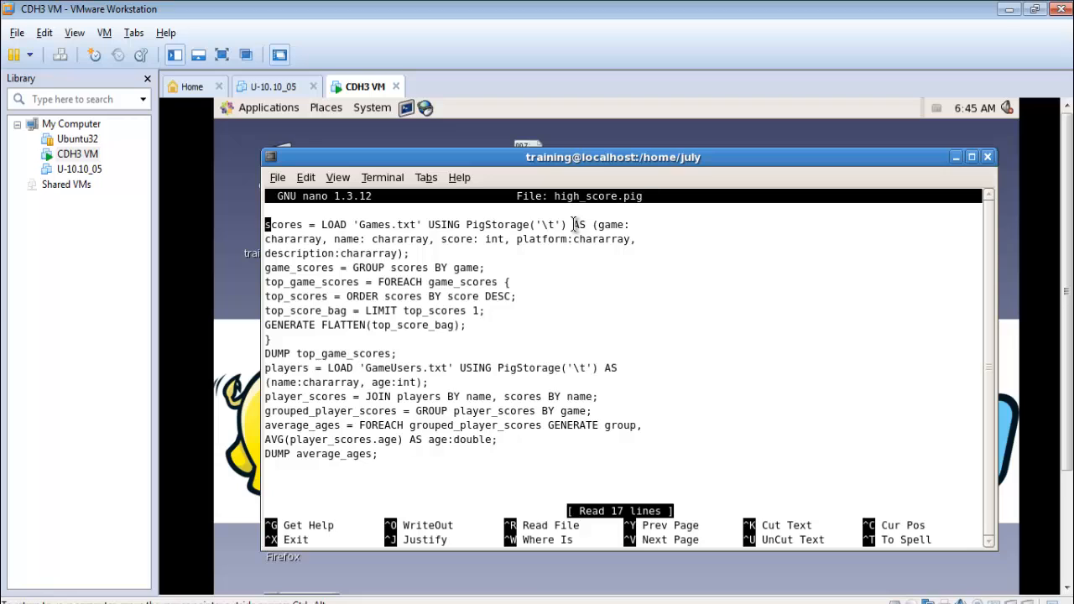
drag(598, 225, 624, 224)
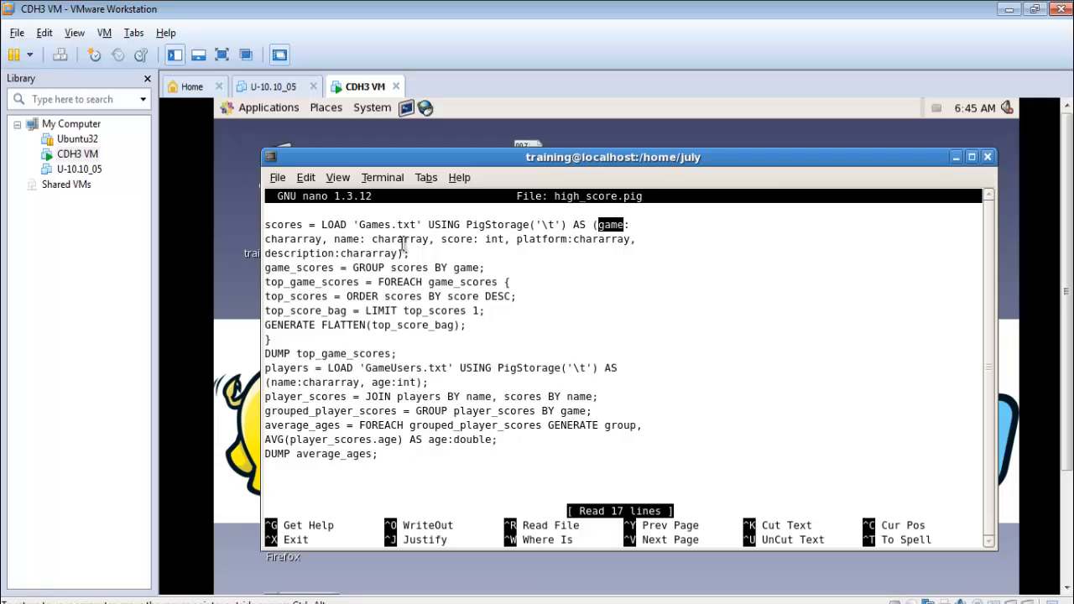
drag(328, 239, 366, 239)
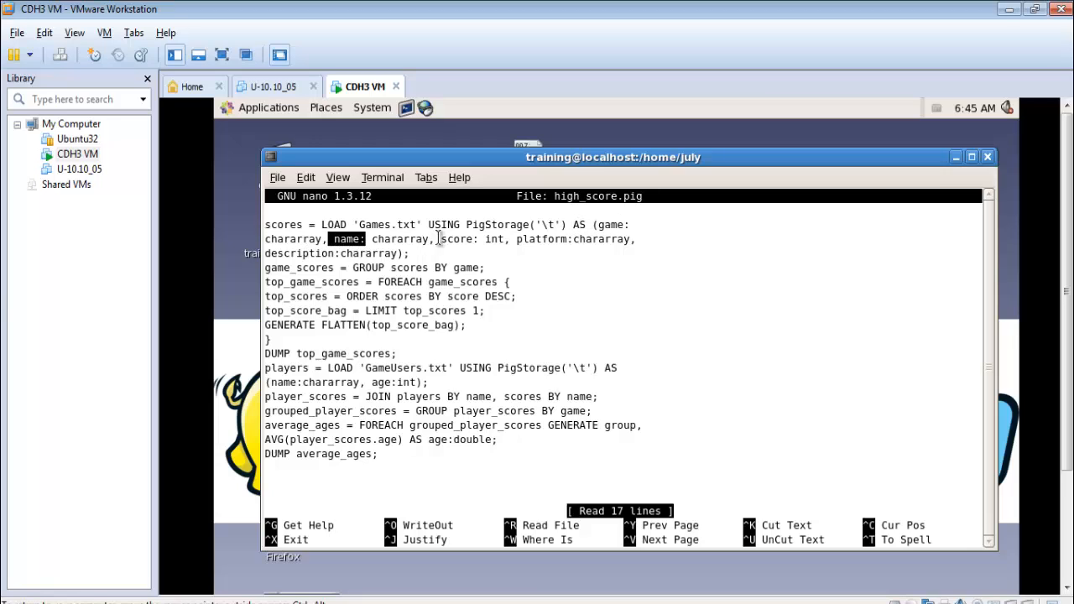
drag(440, 239, 563, 241)
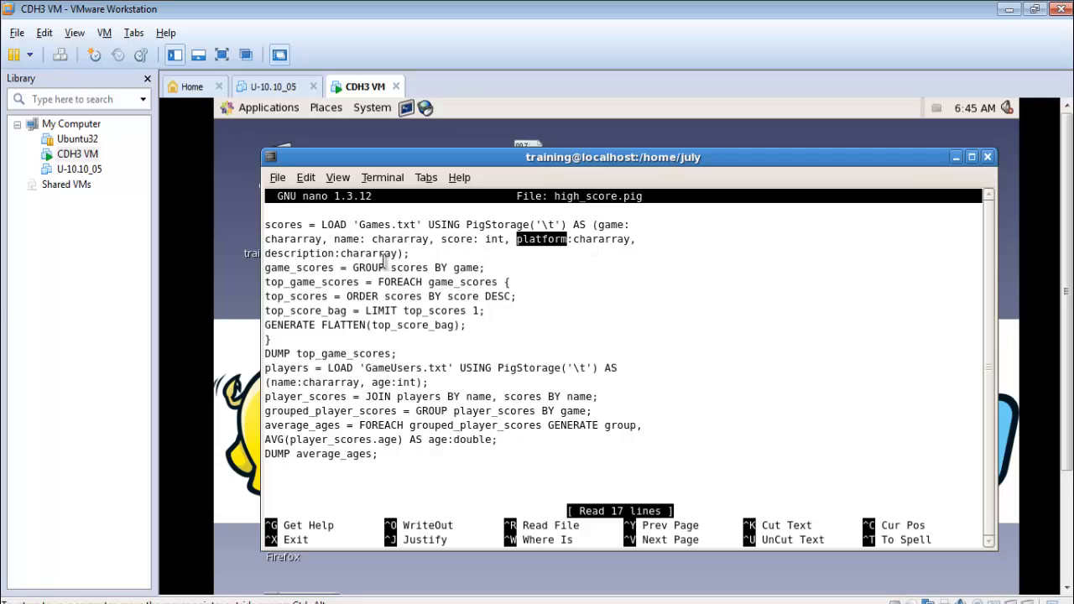
drag(336, 254, 270, 253)
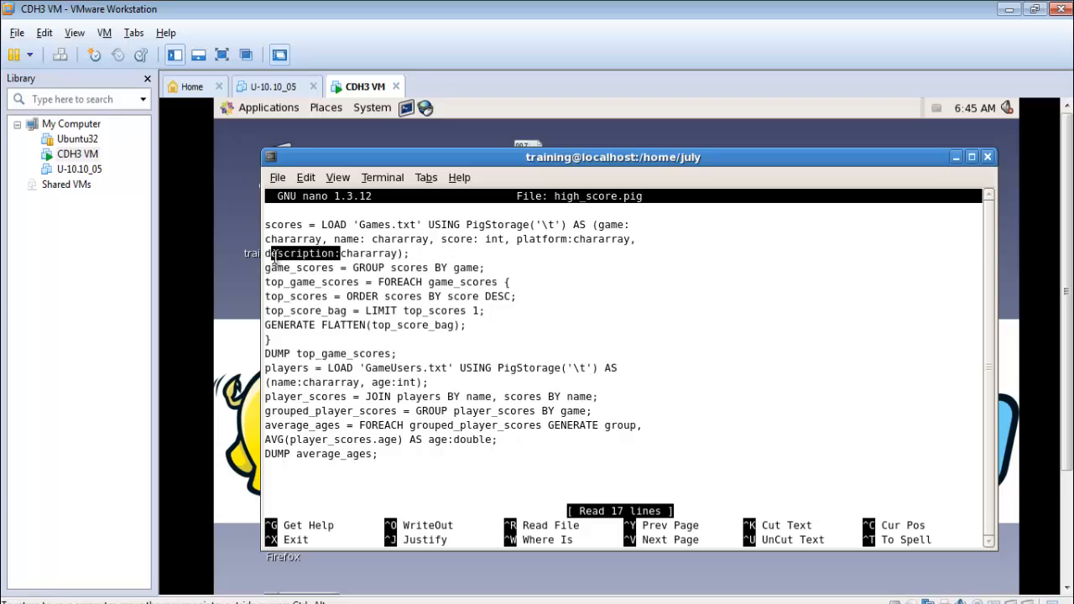
click(335, 244)
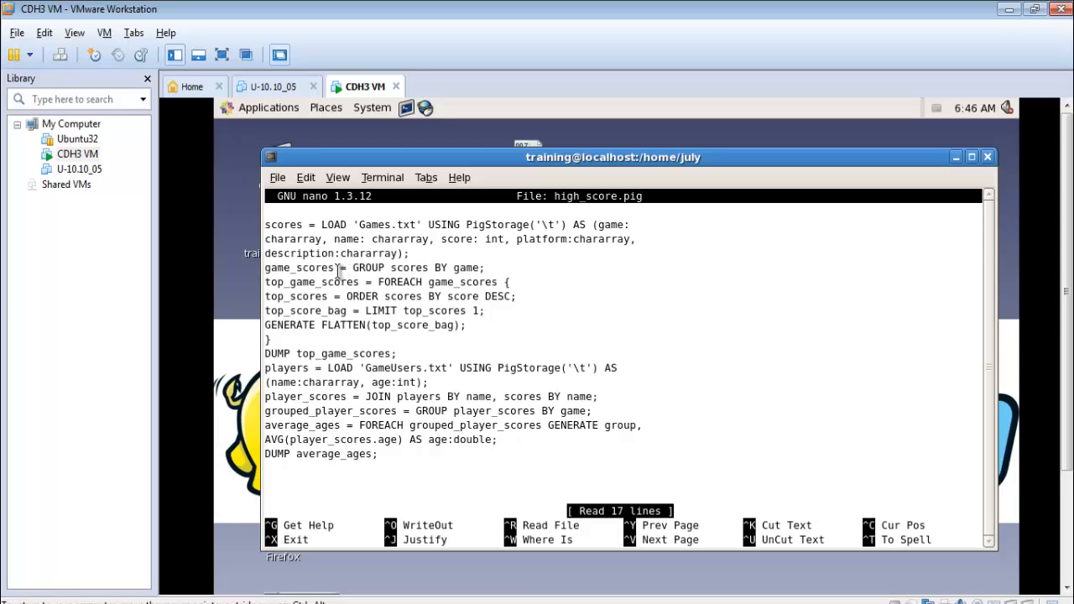
Point out the GROUP scores BY game statement and the game_scores and top_game_scores relations
drag(336, 270, 297, 277)
click(298, 267)
drag(365, 281, 278, 283)
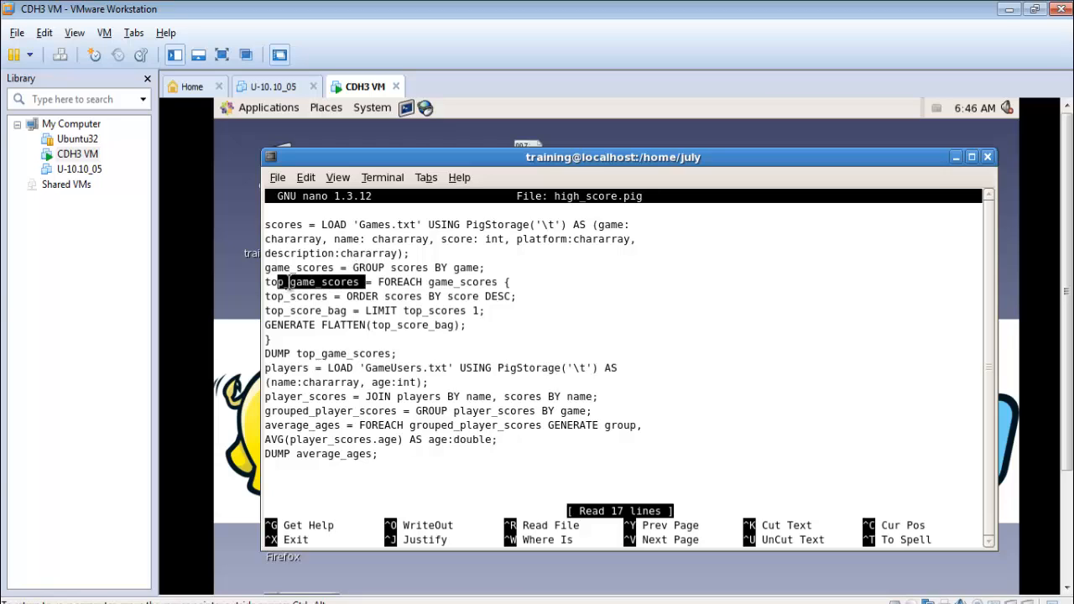
click(323, 282)
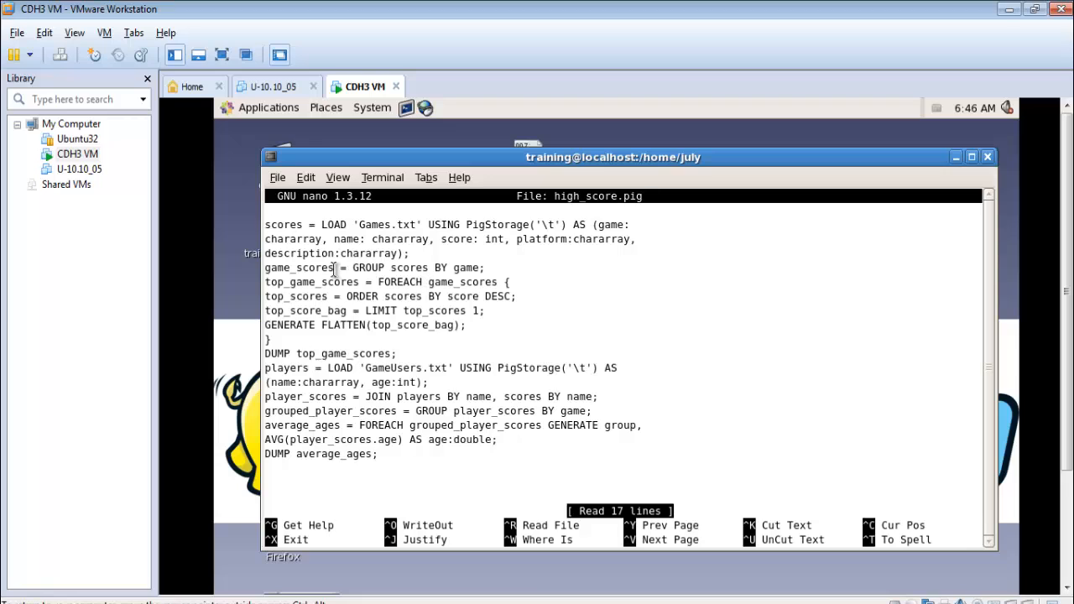
drag(335, 267, 277, 268)
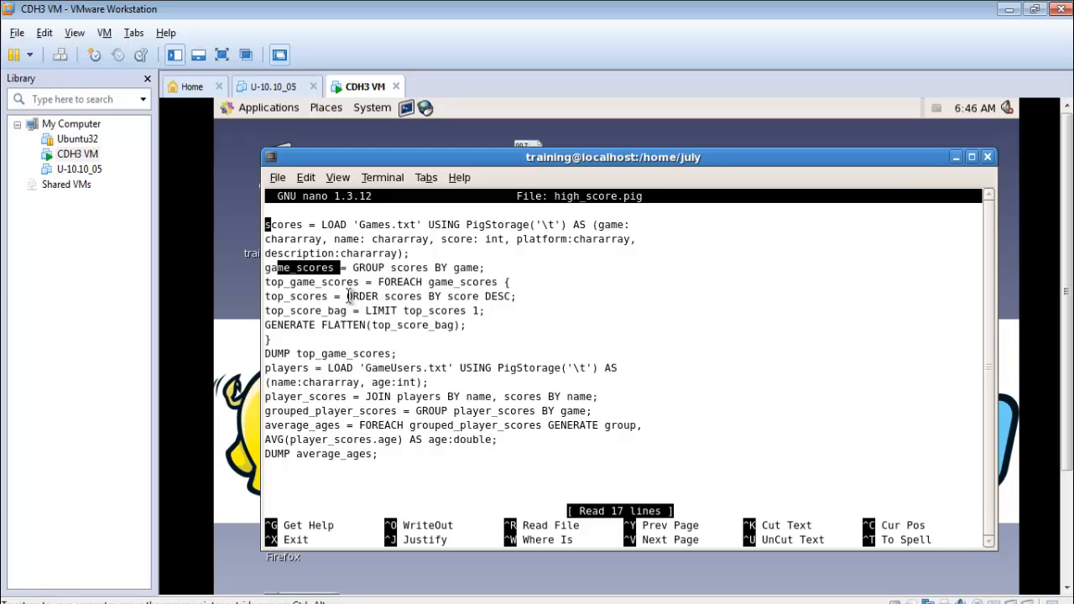
Point out the ORDER BY score DESC, LIMIT top_scores 1 and DUMP top_game_scores statements
drag(347, 296, 375, 289)
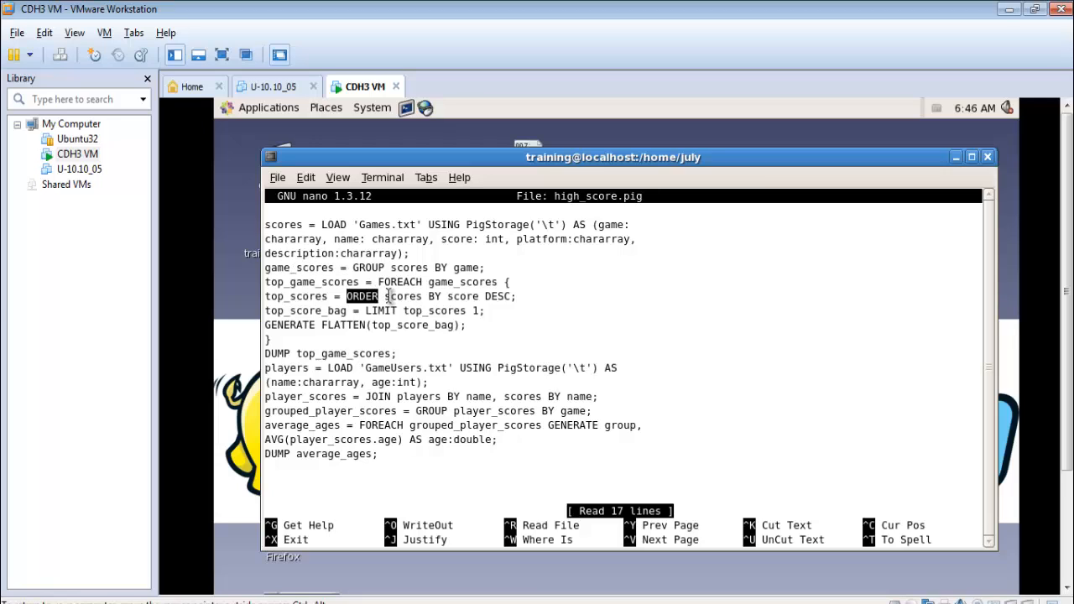
drag(386, 297, 405, 302)
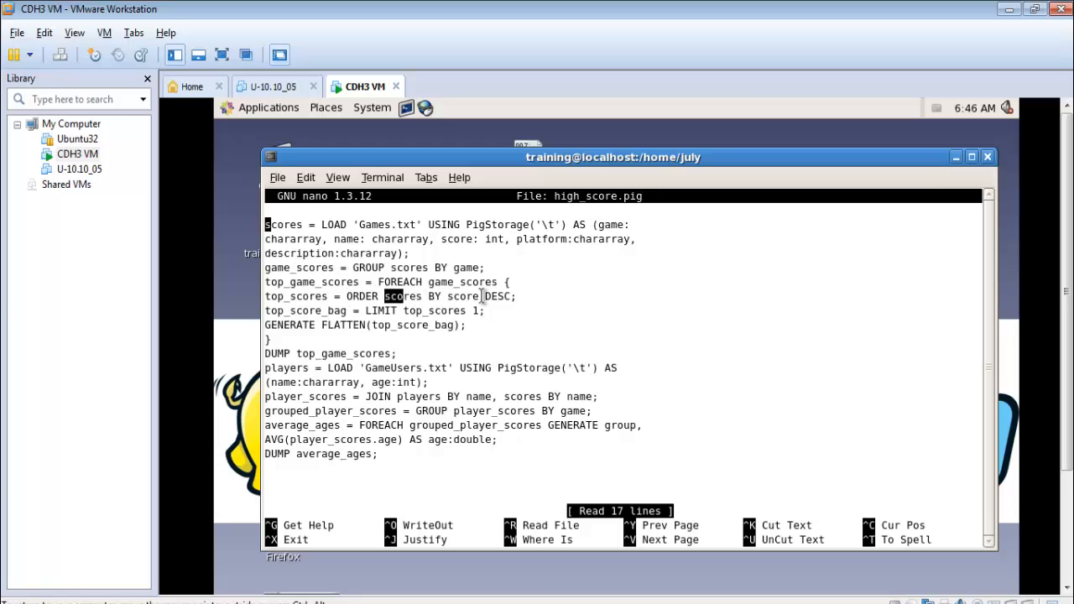
drag(485, 296, 517, 296)
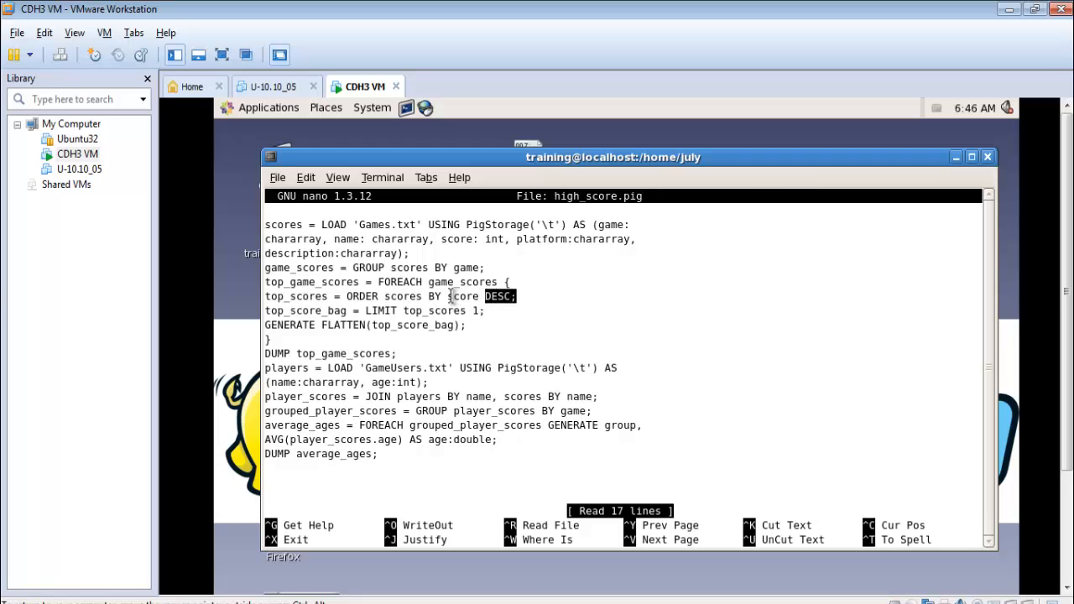
drag(450, 296, 485, 296)
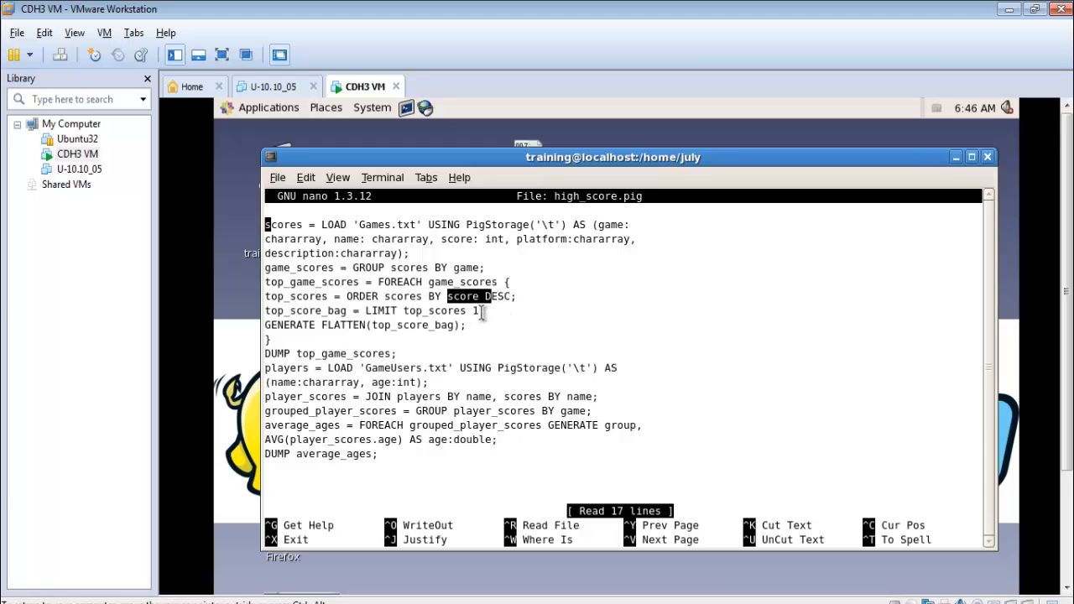
drag(484, 310, 367, 309)
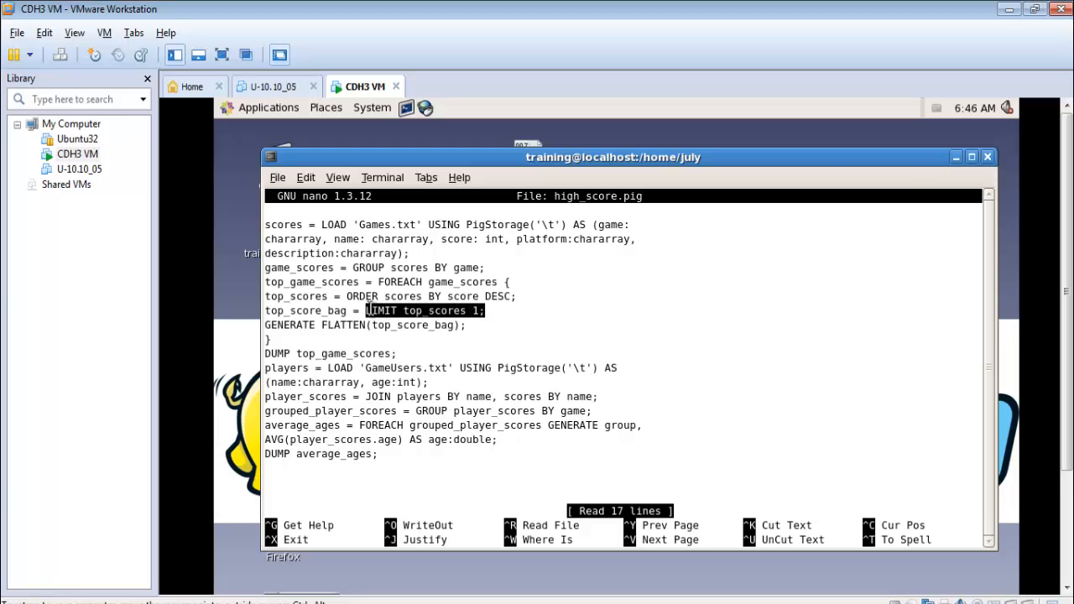
click(366, 311)
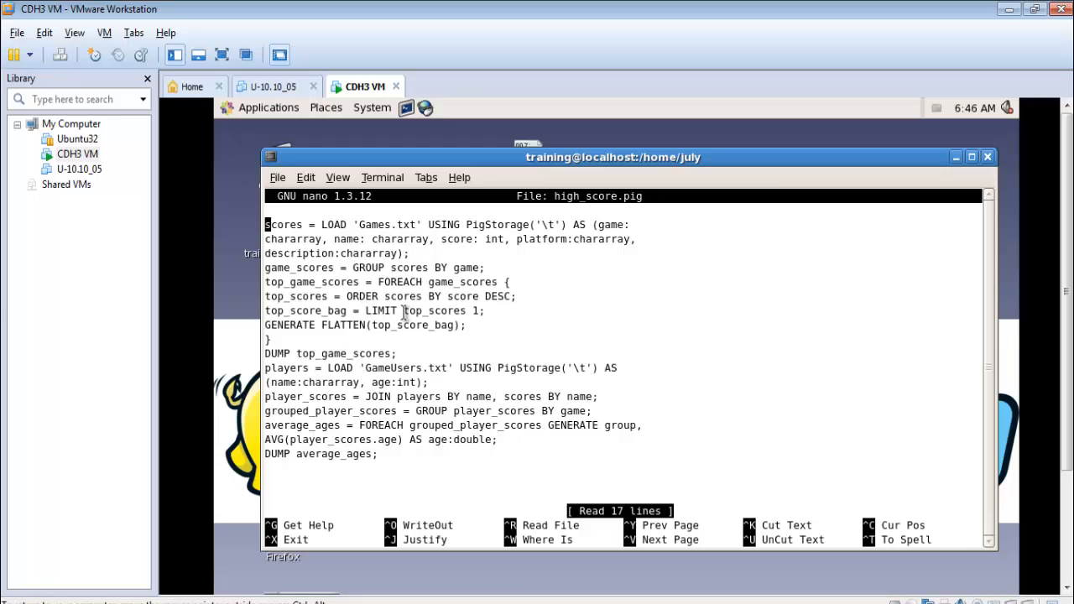
drag(405, 310, 485, 312)
click(485, 312)
double_click(476, 311)
drag(477, 312, 479, 313)
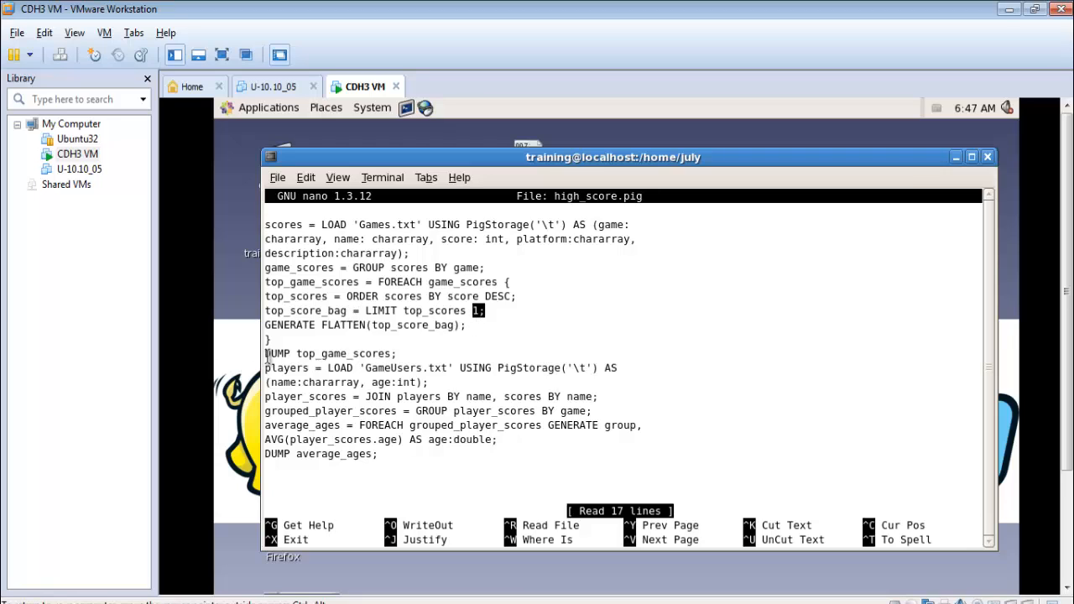
mouse_move(266, 355)
mouse_down()
mouse_move(396, 357)
mouse_move(312, 353)
mouse_up()
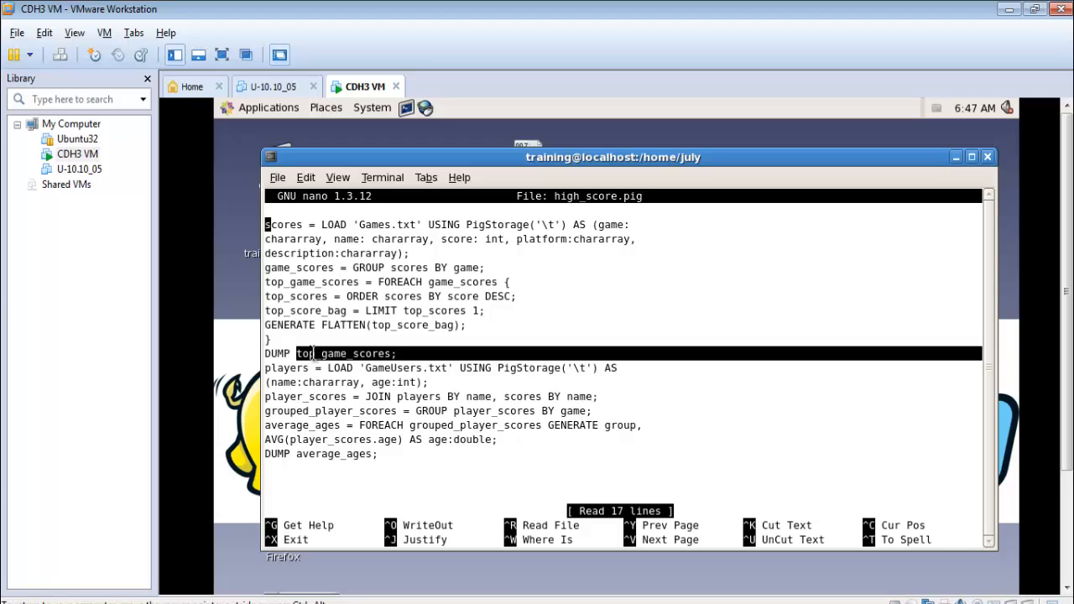
click(312, 353)
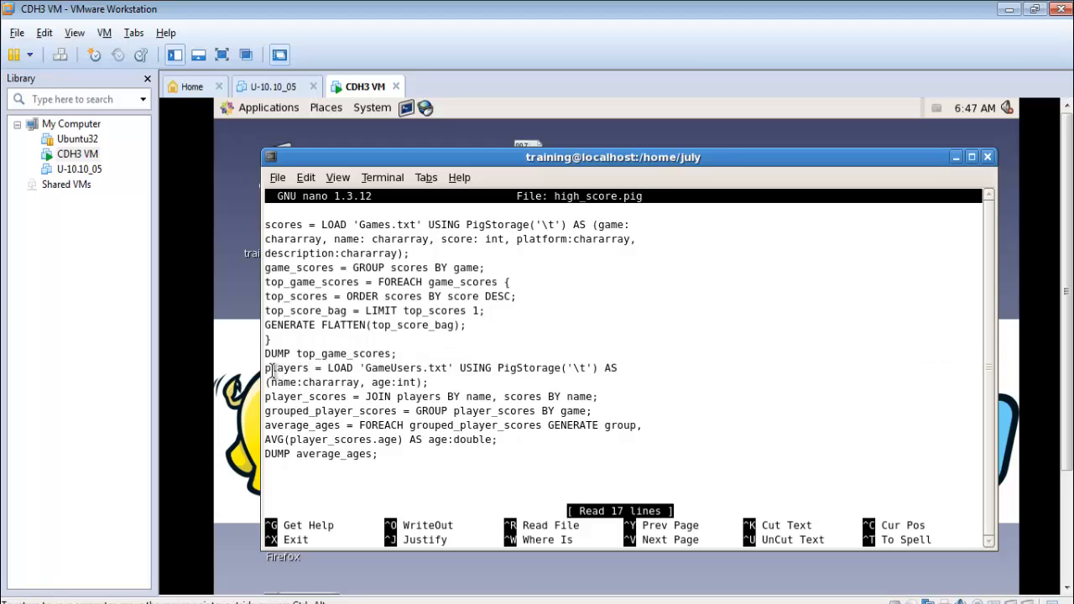
drag(266, 367, 326, 372)
drag(382, 457, 262, 374)
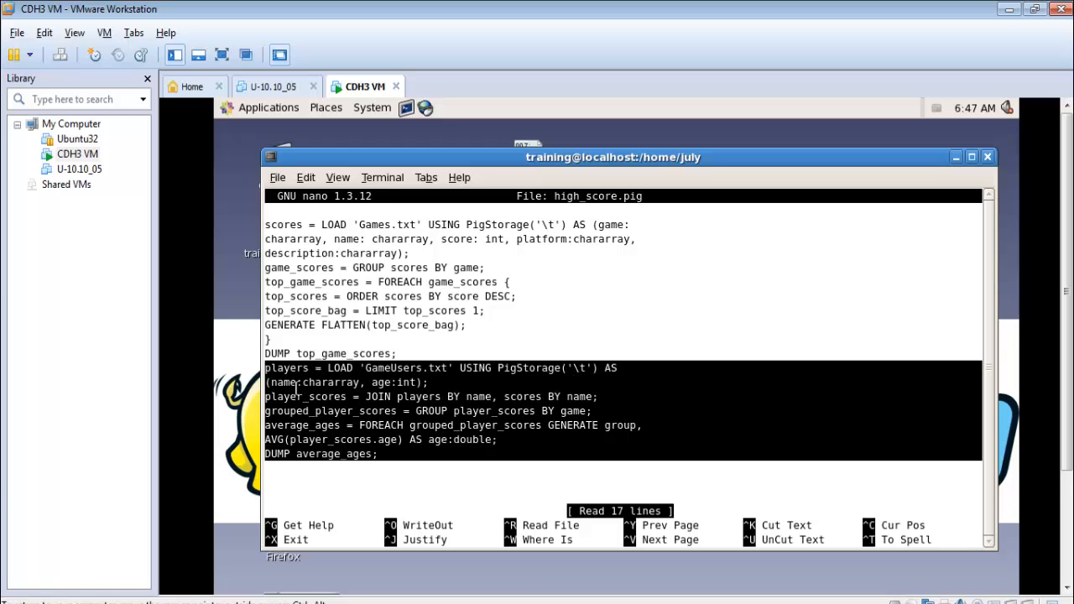
click(375, 369)
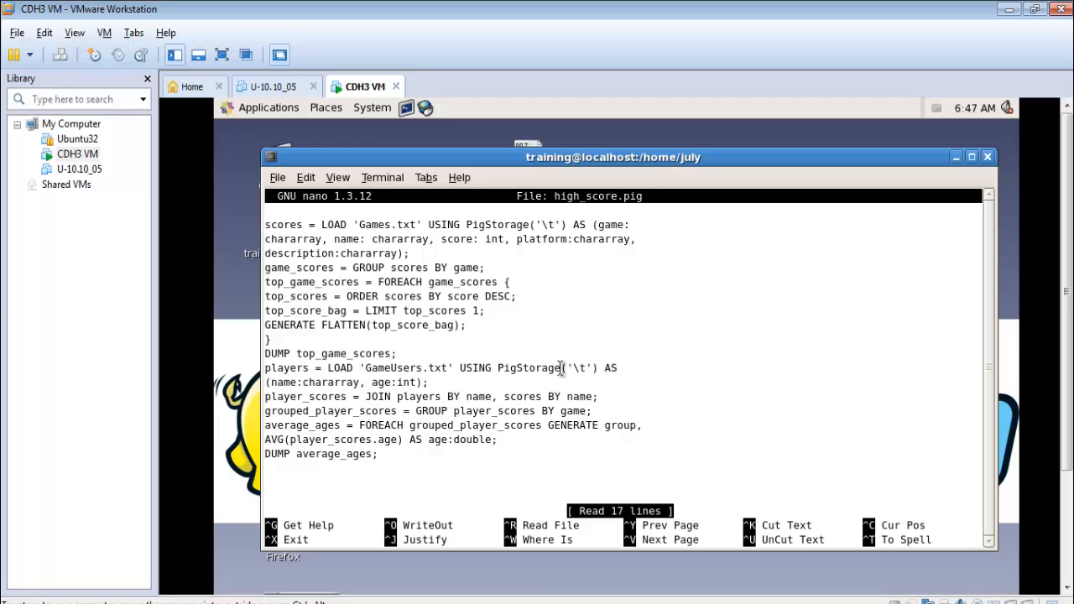
mouse_move(424, 383)
mouse_down()
mouse_move(301, 395)
mouse_move(265, 383)
mouse_up()
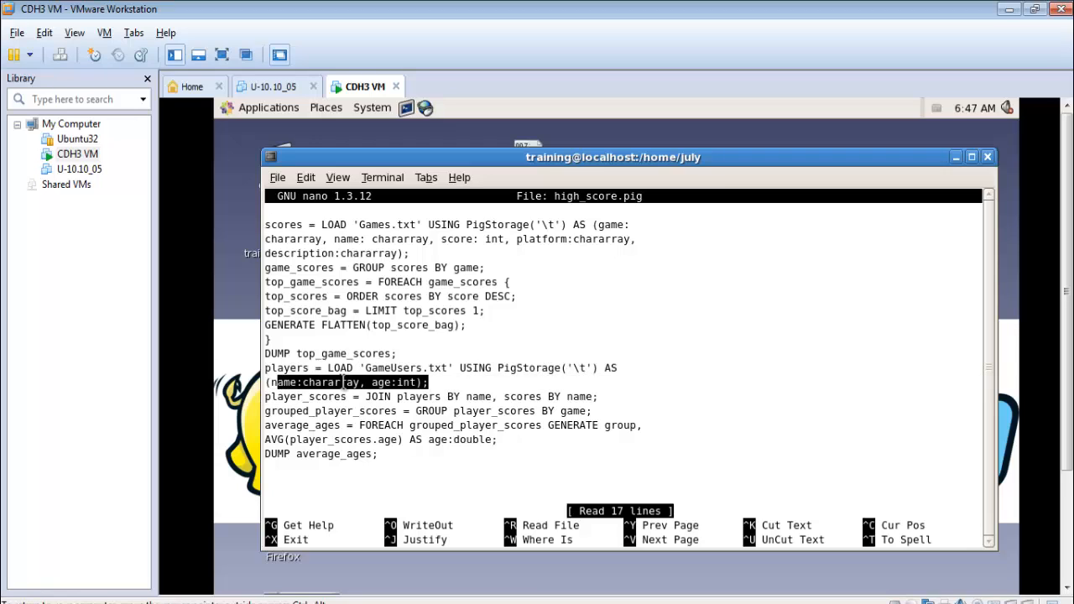
click(388, 382)
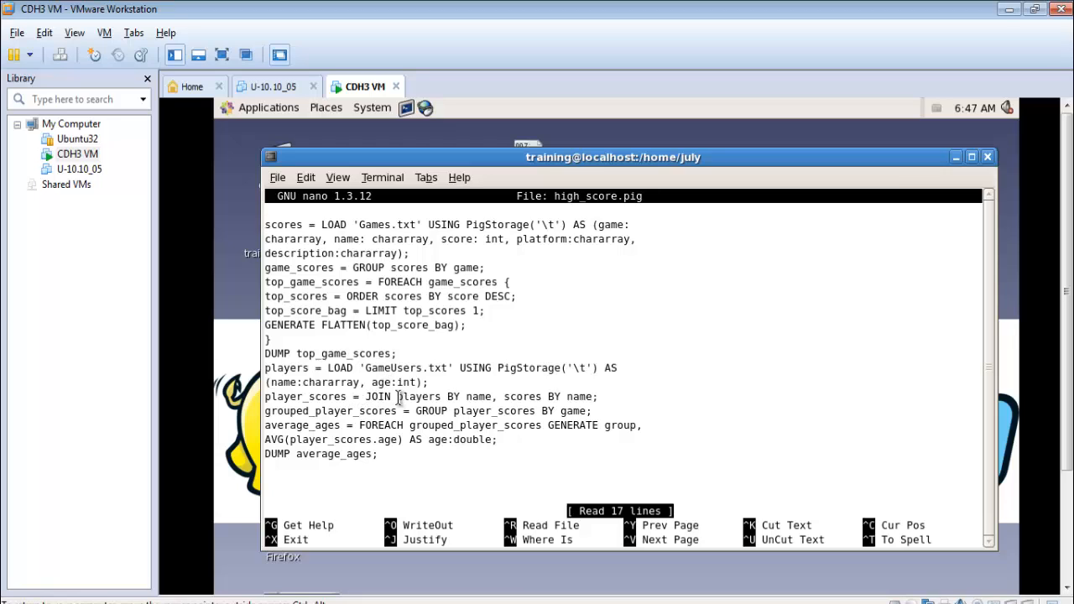
drag(398, 396, 442, 400)
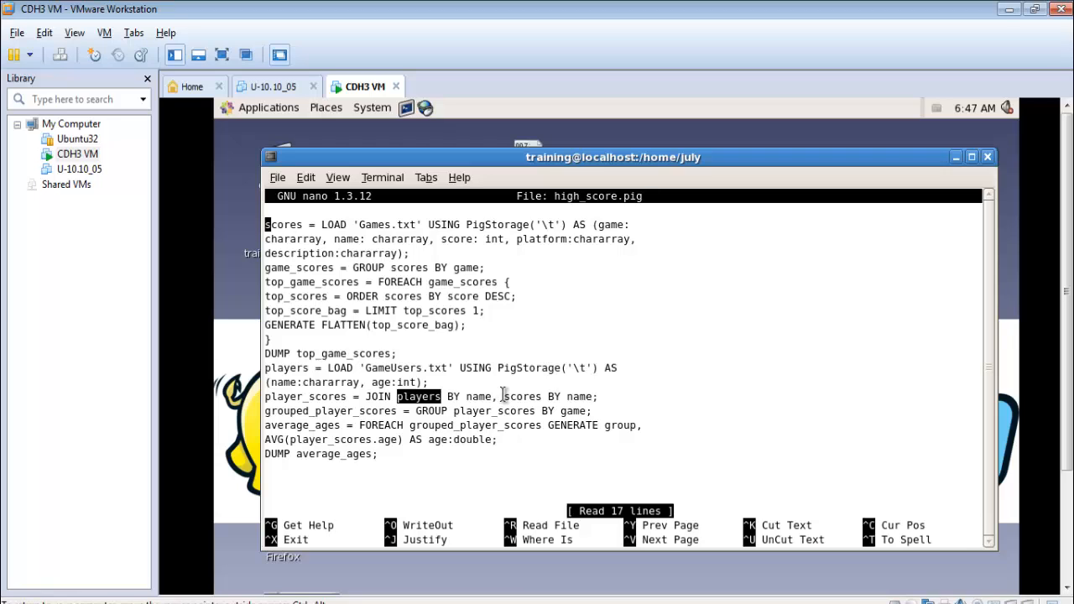
drag(501, 396, 542, 395)
click(272, 225)
double_click(273, 225)
drag(562, 396, 597, 396)
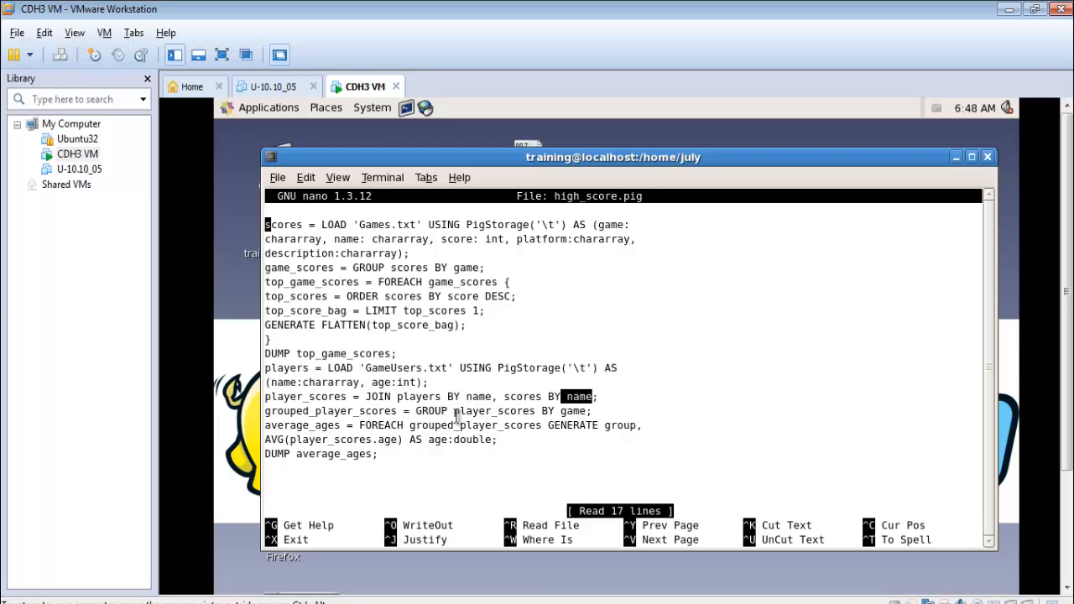
drag(417, 411, 522, 425)
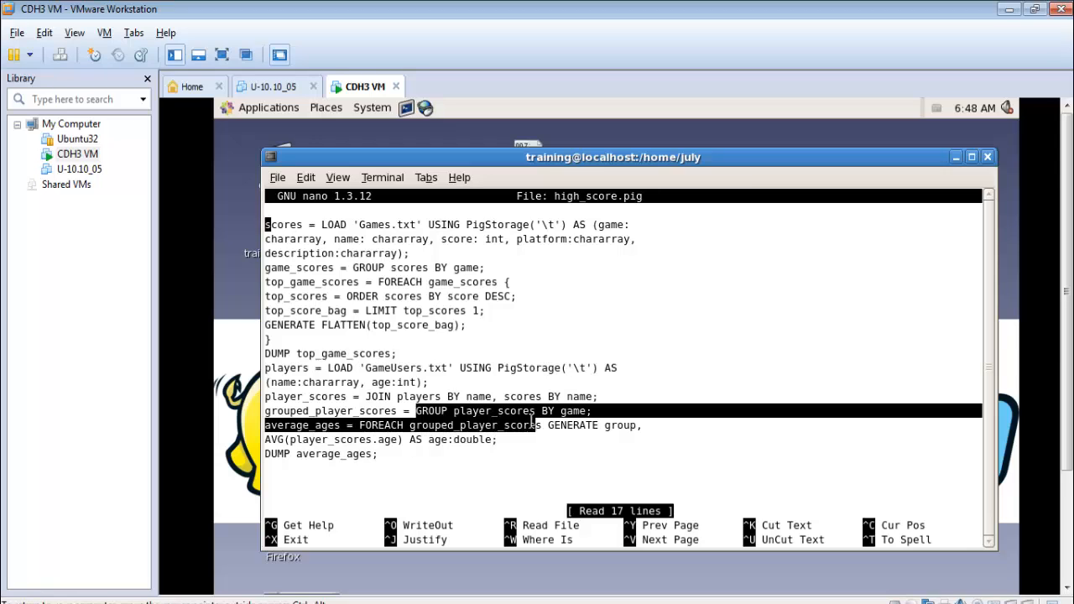
click(531, 417)
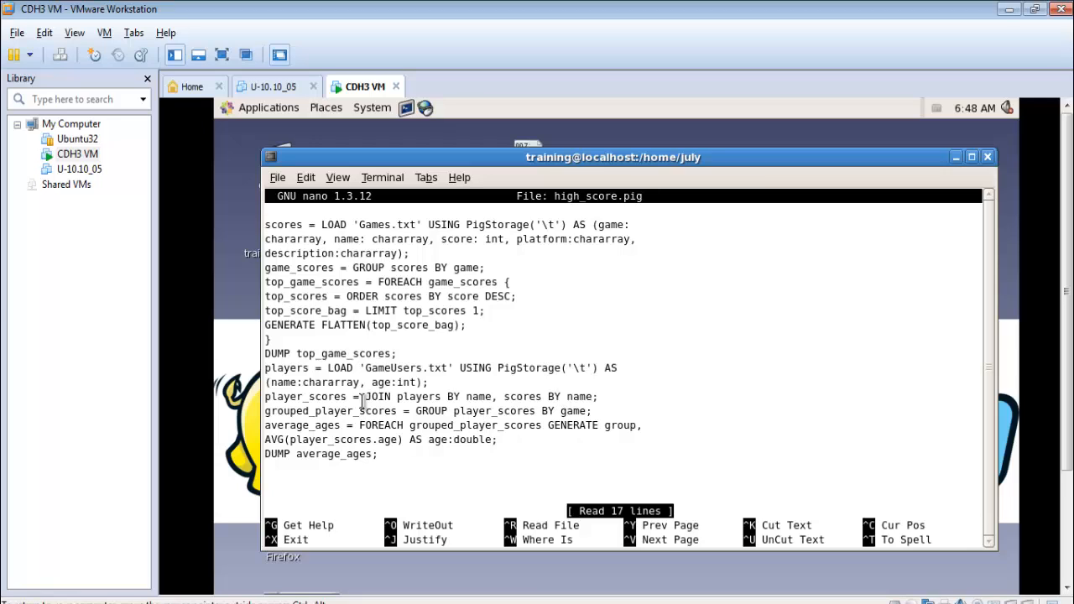
drag(354, 396, 303, 396)
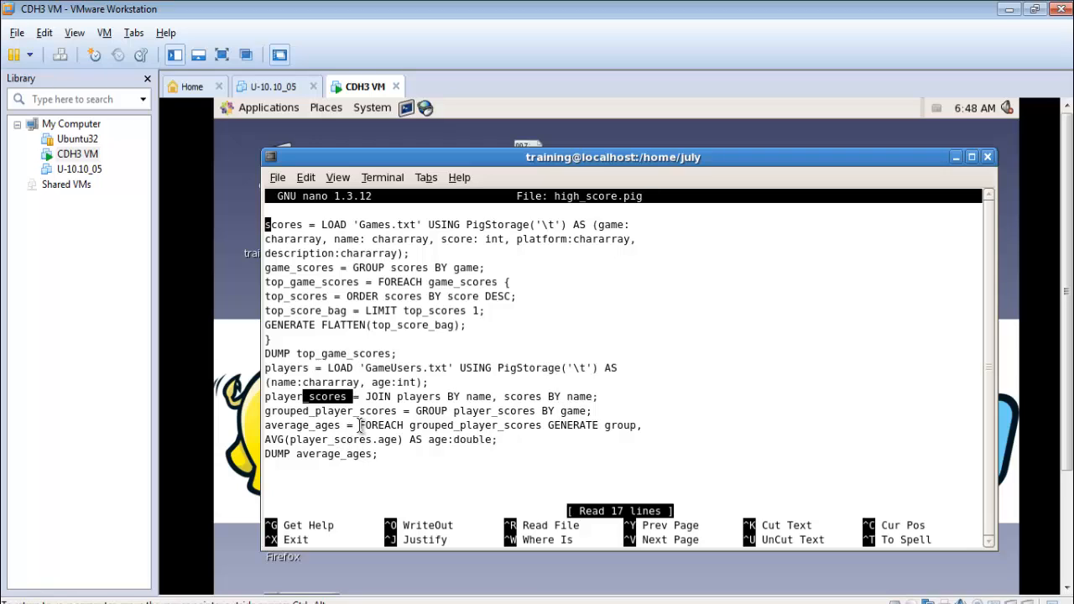
mouse_move(361, 426)
mouse_down()
mouse_move(409, 425)
mouse_move(289, 437)
mouse_up()
click(419, 428)
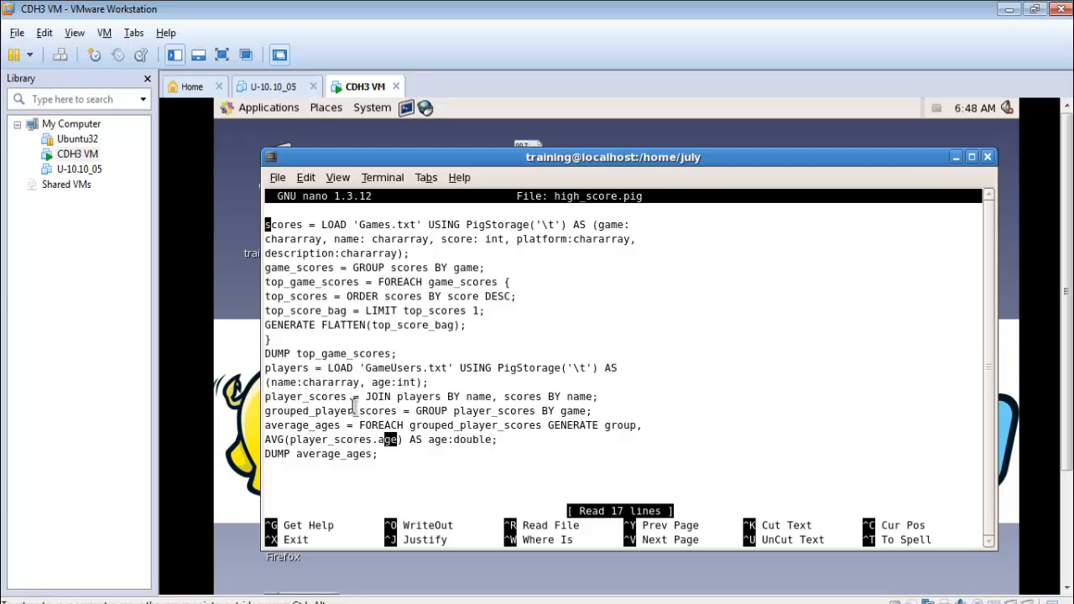
drag(353, 396, 271, 391)
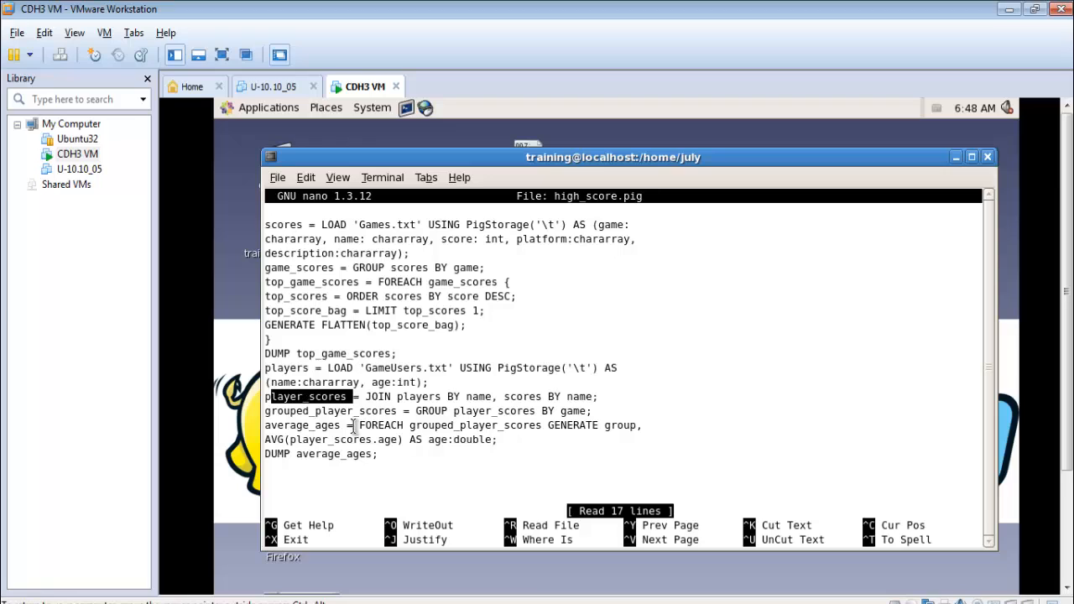
drag(428, 439, 505, 440)
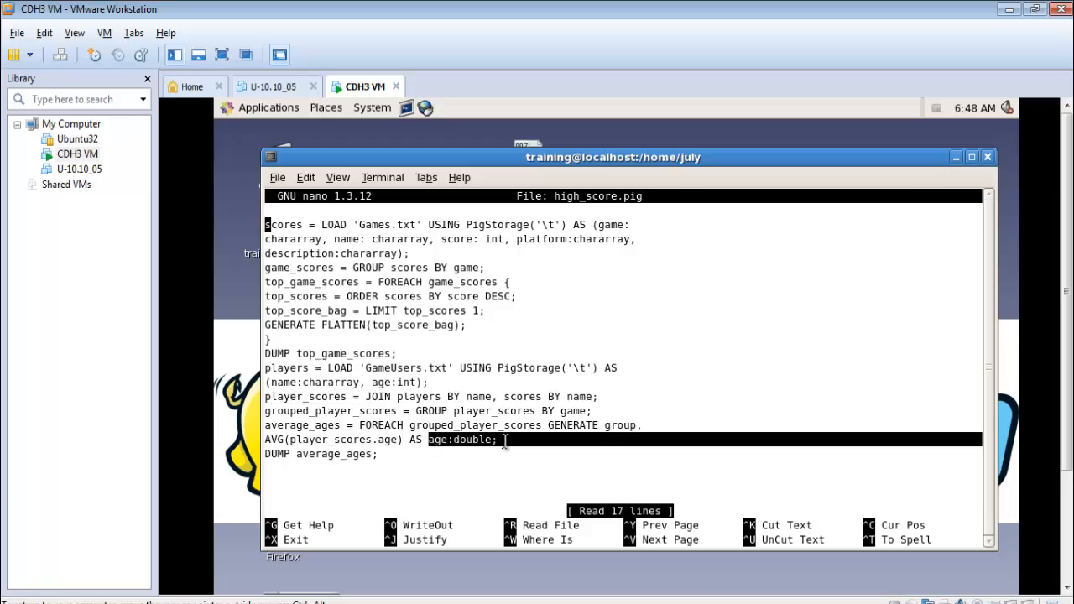
click(505, 443)
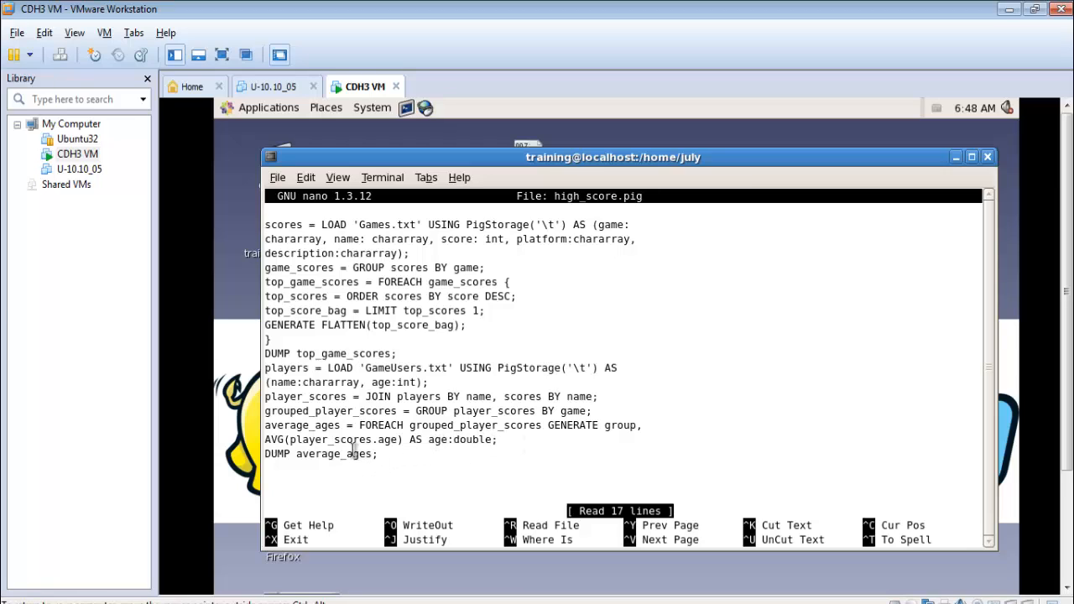
drag(346, 429, 265, 426)
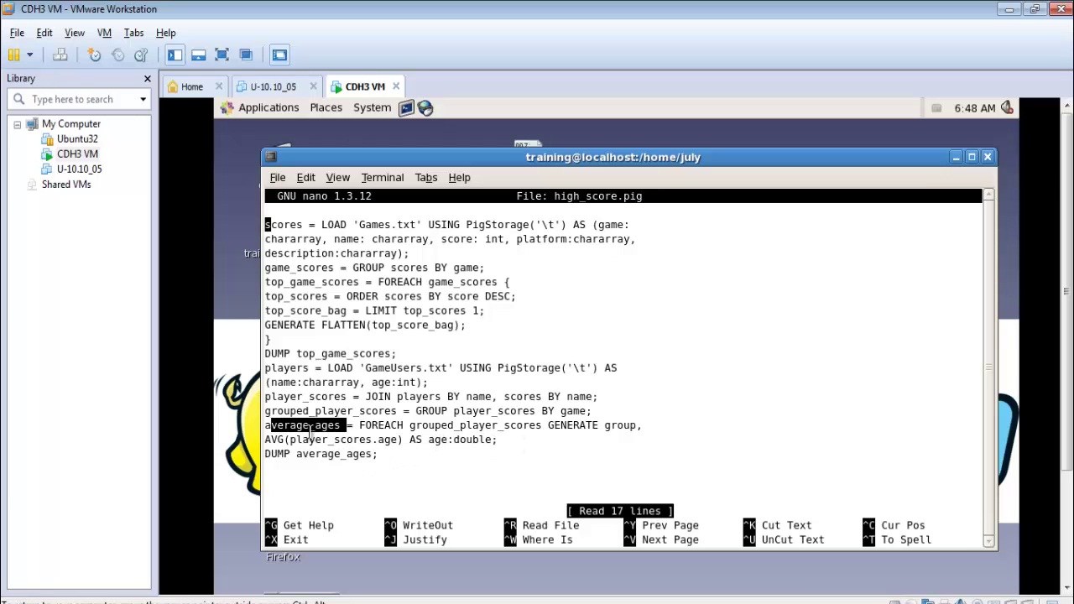
click(387, 458)
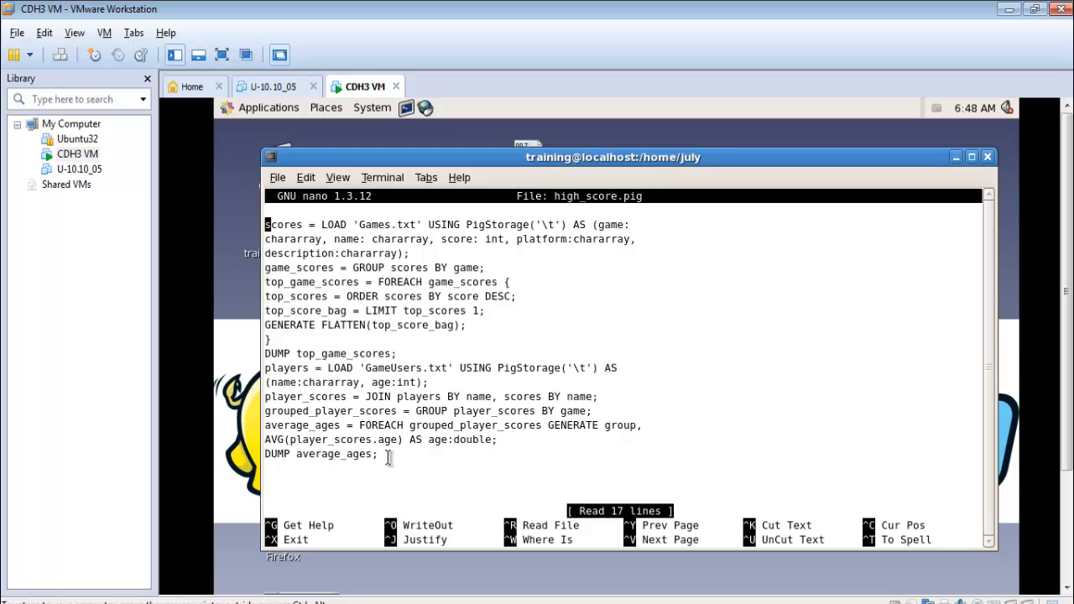
Exit nano and run pig -x local high_score.pig to print each game's average player age
key(ctrl+x)
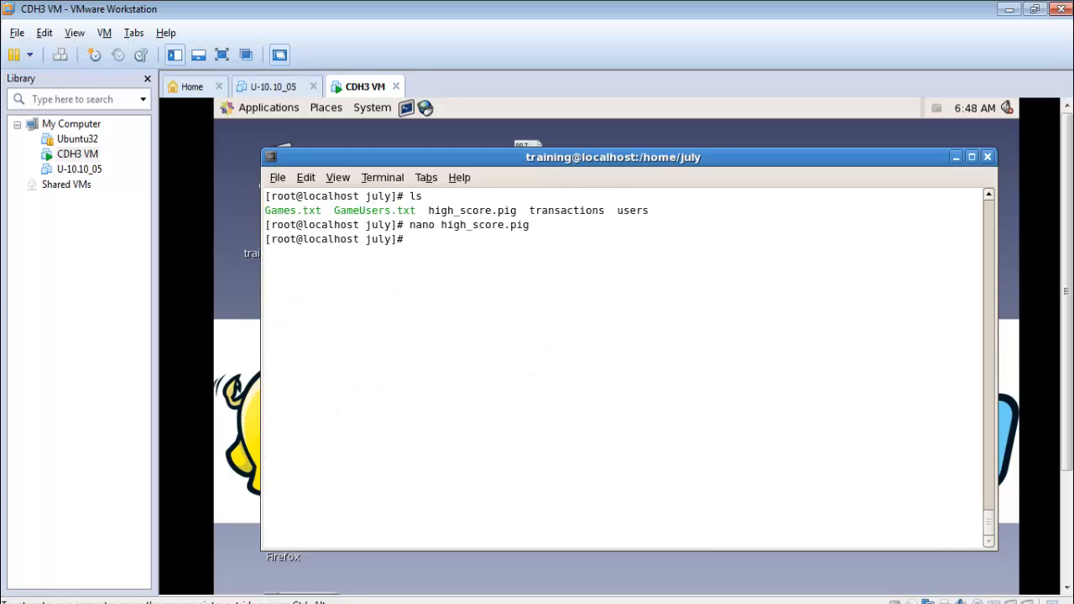
text(pig)
text( -x local hig)
key(Tab)
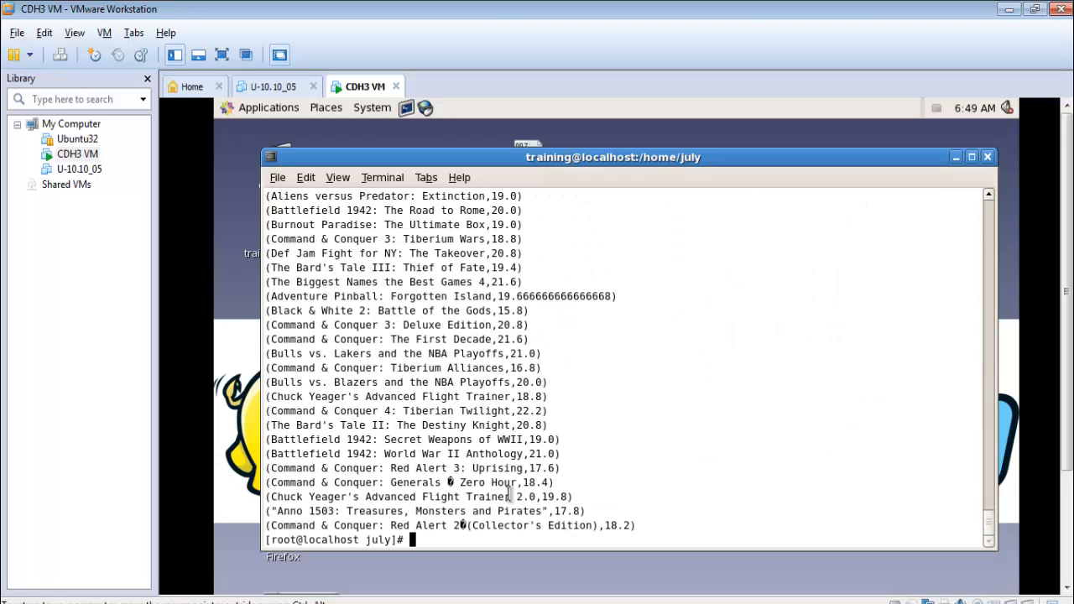
Highlight the average ages 18.2 and 17.6 for Uprising, then scroll up to the top-score results
drag(635, 526, 604, 525)
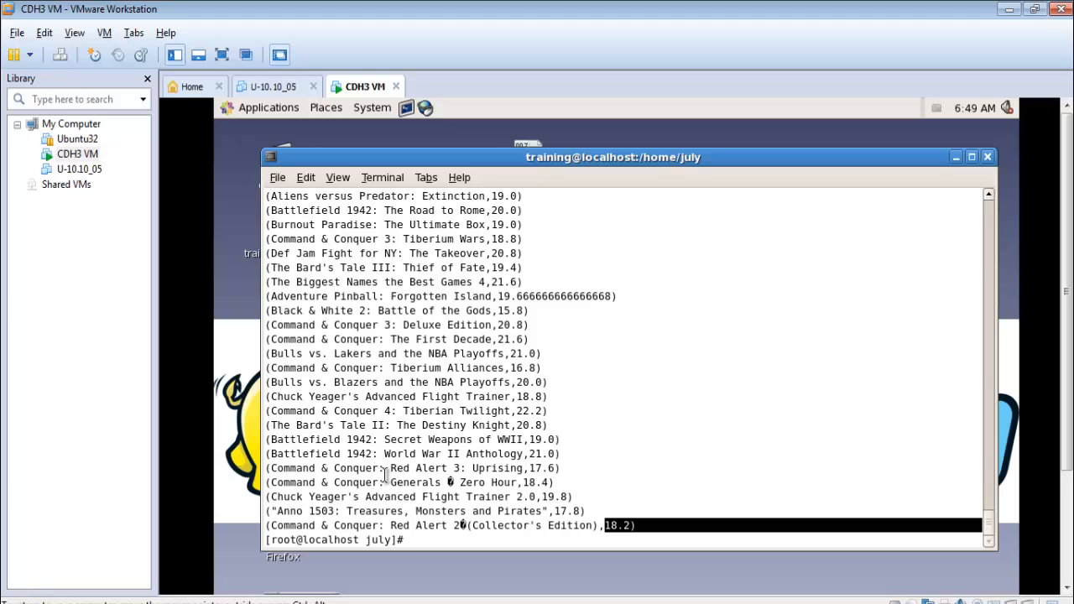
drag(472, 468, 491, 470)
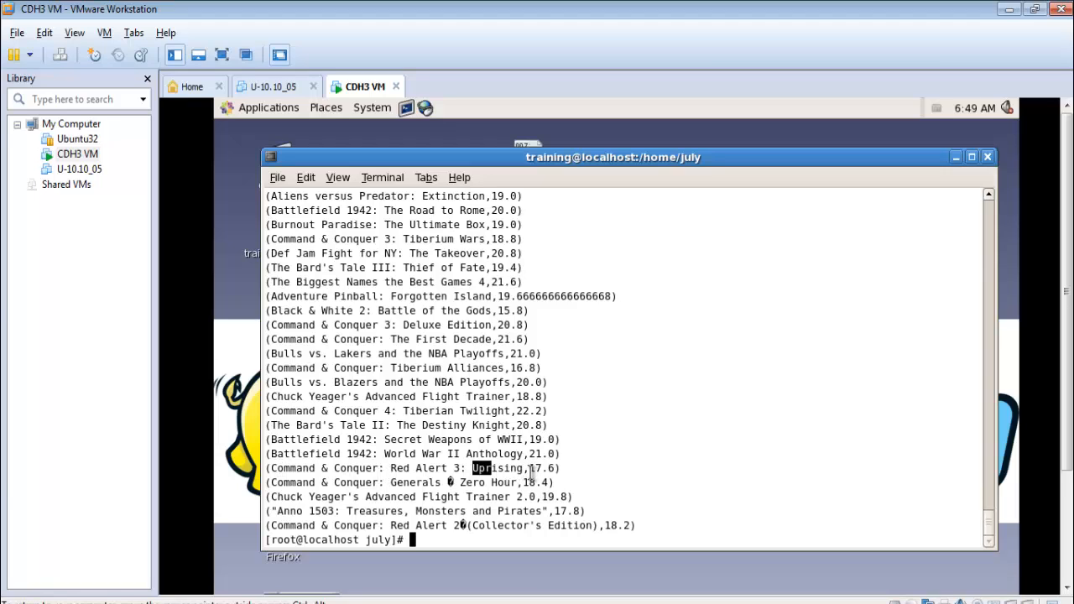
drag(528, 468, 551, 470)
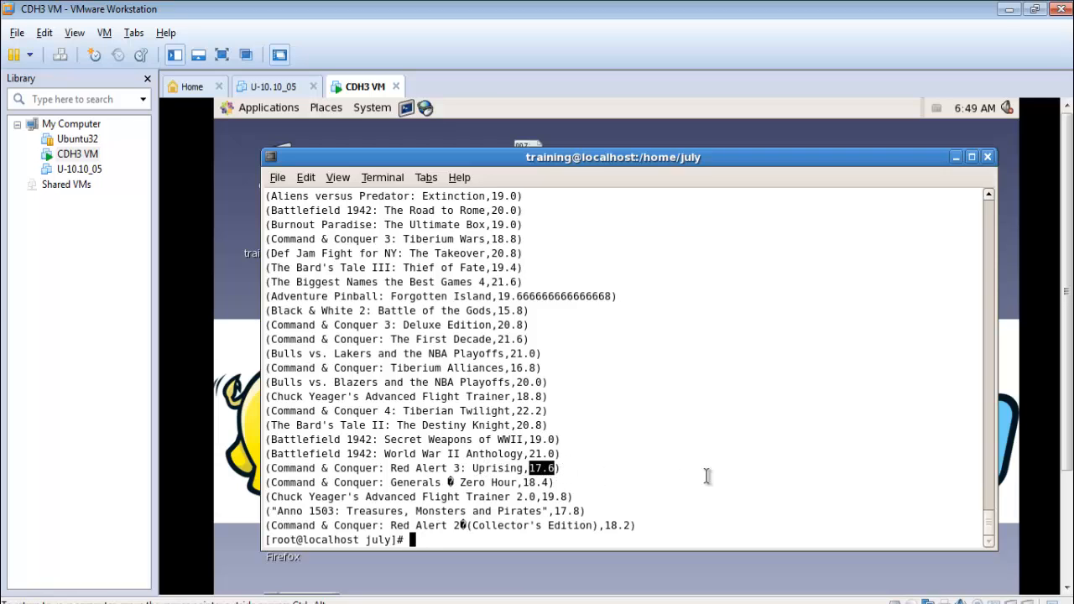
mouse_move(987, 520)
mouse_down()
mouse_move(976, 340)
mouse_move(990, 277)
mouse_up()
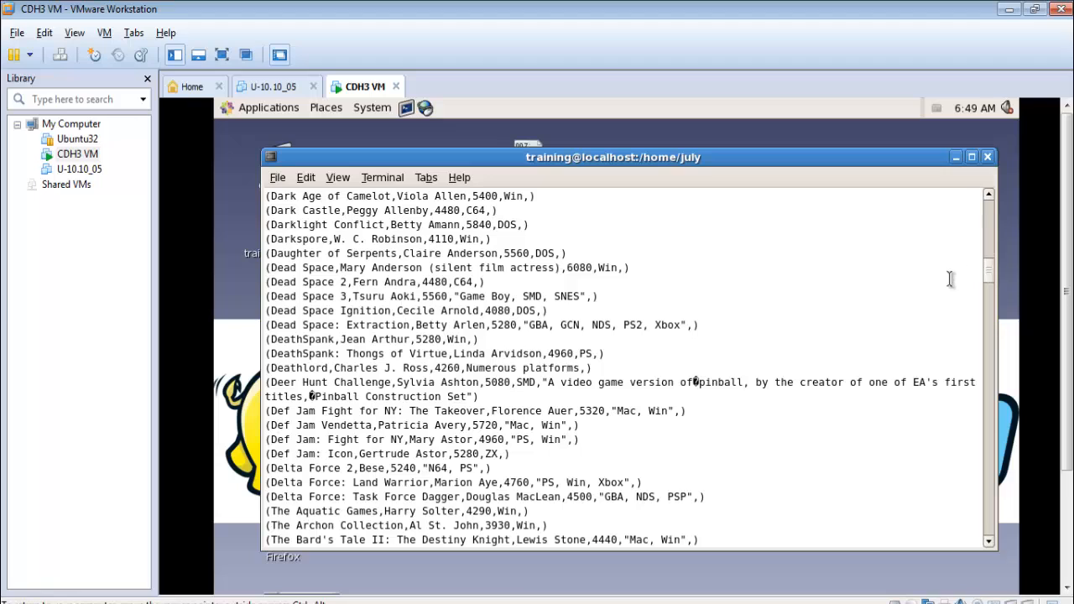
Highlight top scores 5280 Dead Space: Extraction, 5080 Deer Hunt, 5320 Def Jam Fight, 5720 Def Jam Vendetta, then scroll to the bottom
drag(491, 326, 514, 331)
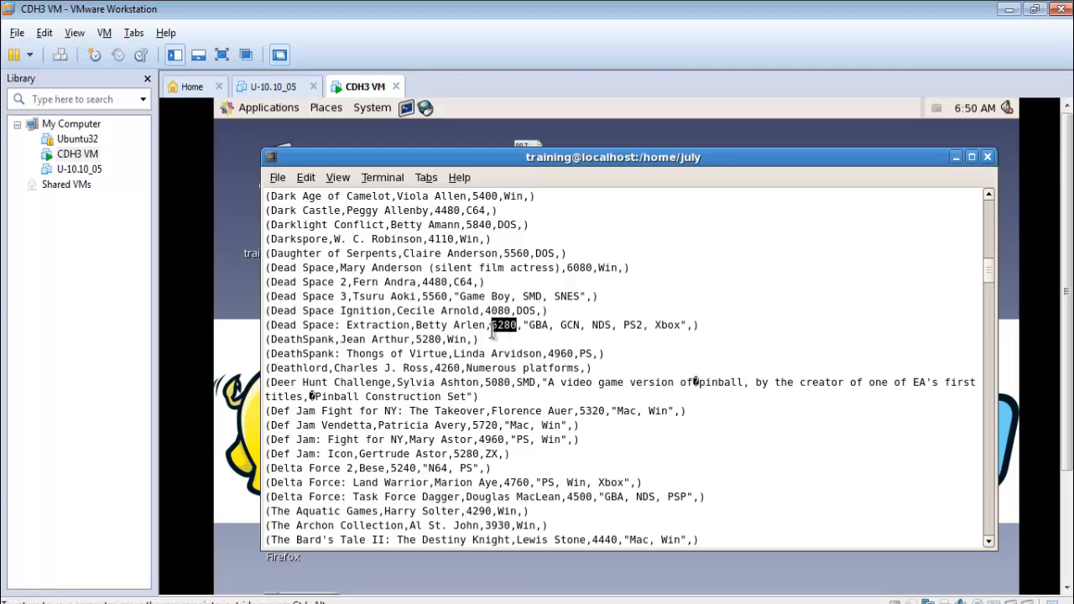
click(493, 333)
drag(492, 332, 271, 331)
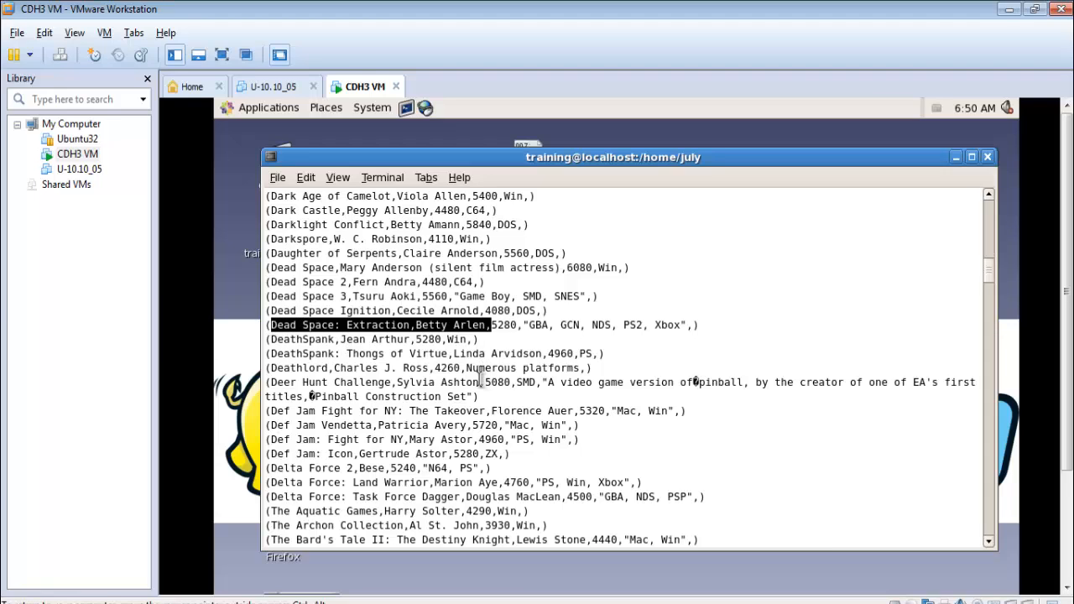
drag(480, 382, 510, 384)
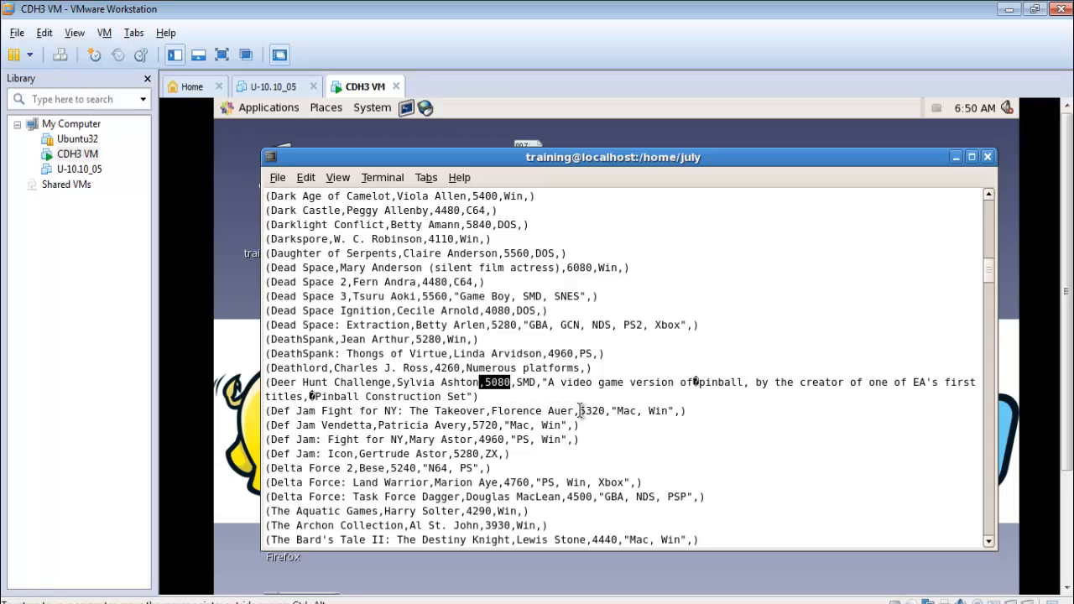
drag(579, 411, 604, 411)
drag(477, 425, 498, 425)
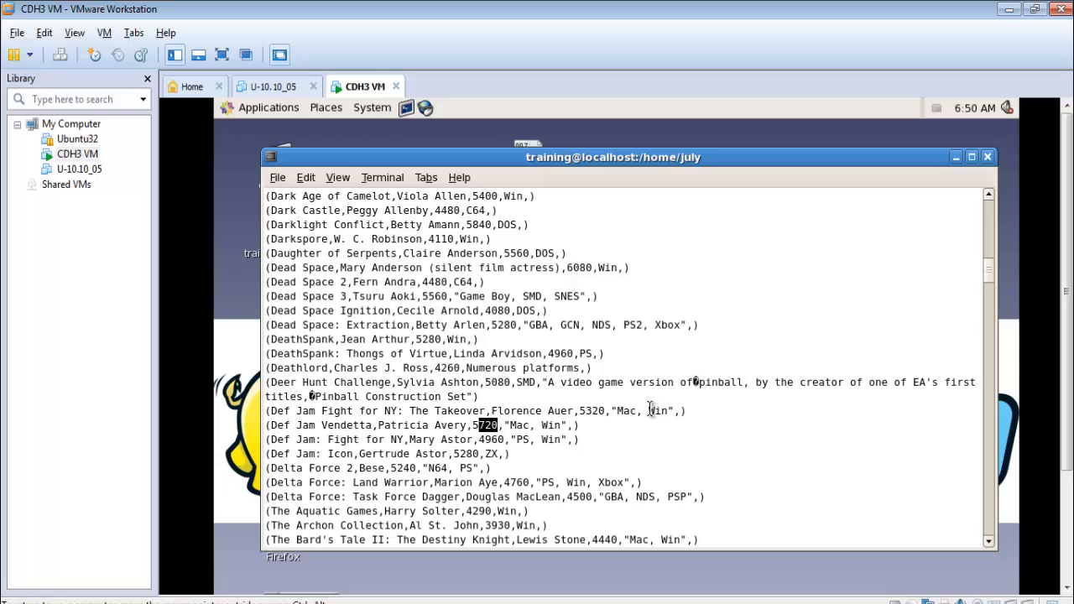
click(930, 349)
drag(992, 276, 987, 534)
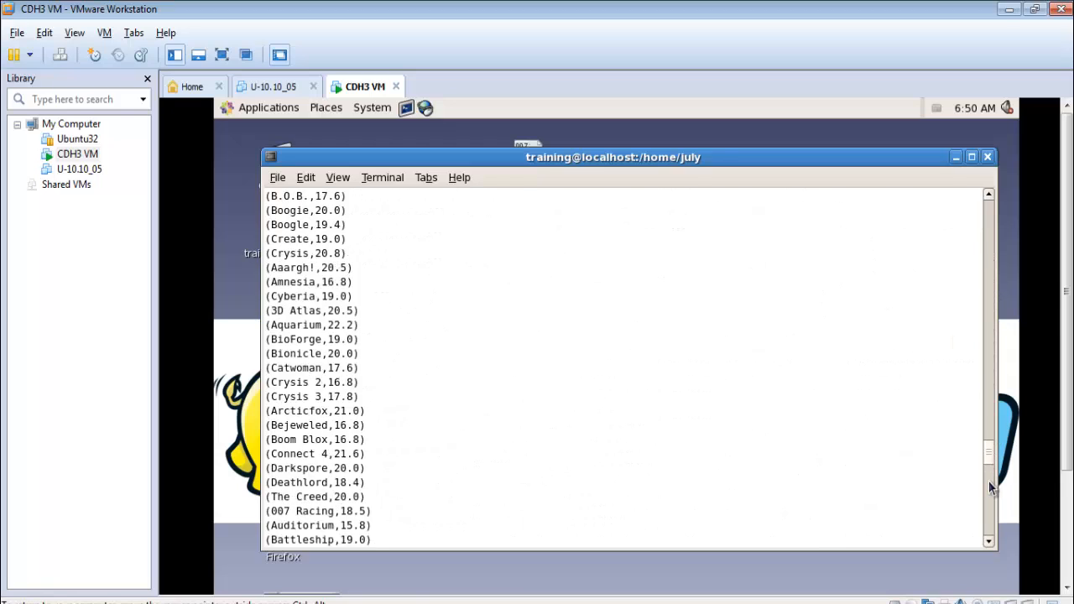